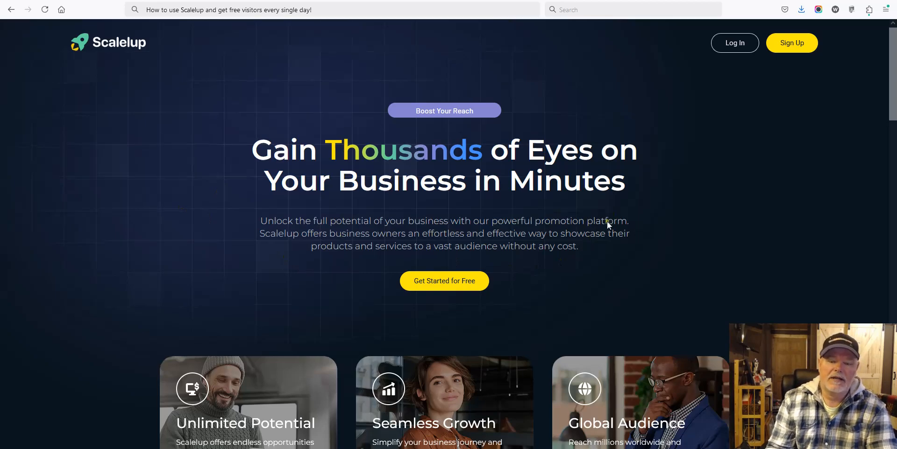
- Look through the Scalelup landing page, from the headline past the FAQ and success stories to the footer and back
scroll(605, 221, down, 10)
scroll(564, 223, down, 10)
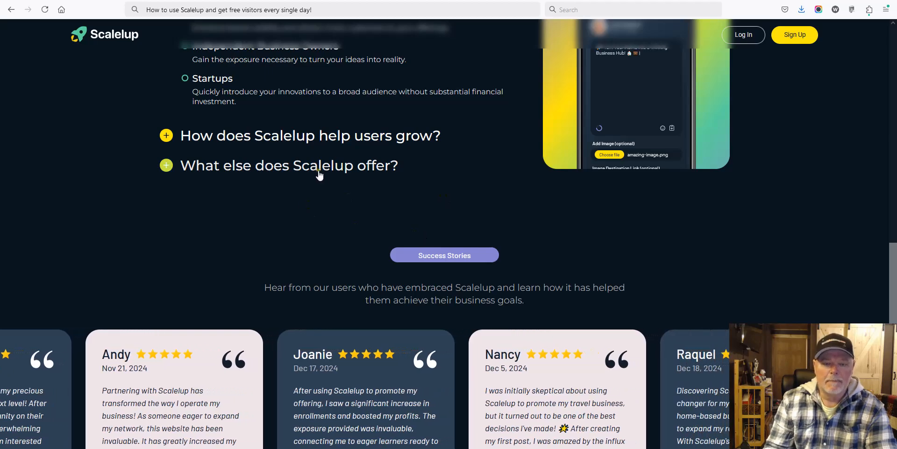
scroll(502, 174, down, 5)
scroll(500, 176, down, 4)
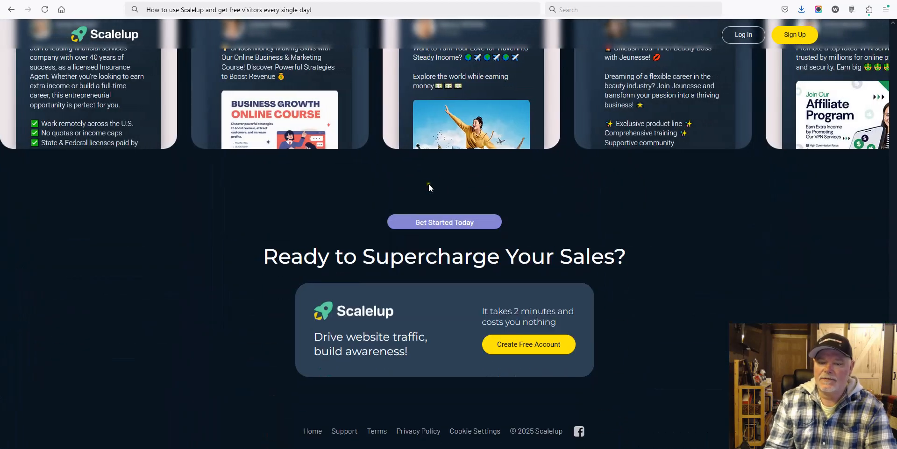
scroll(582, 236, up, 20)
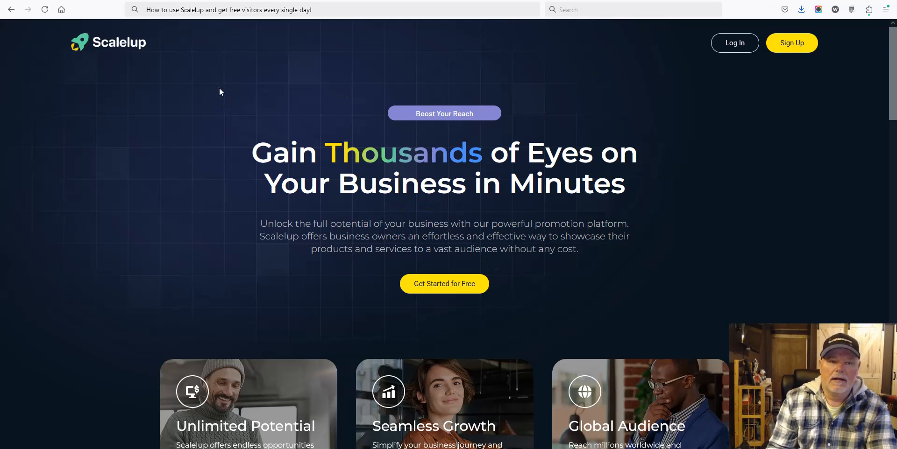
- Switch to the Facebook post recommending Scalelup and read through its reactions and comments
click(150, 1)
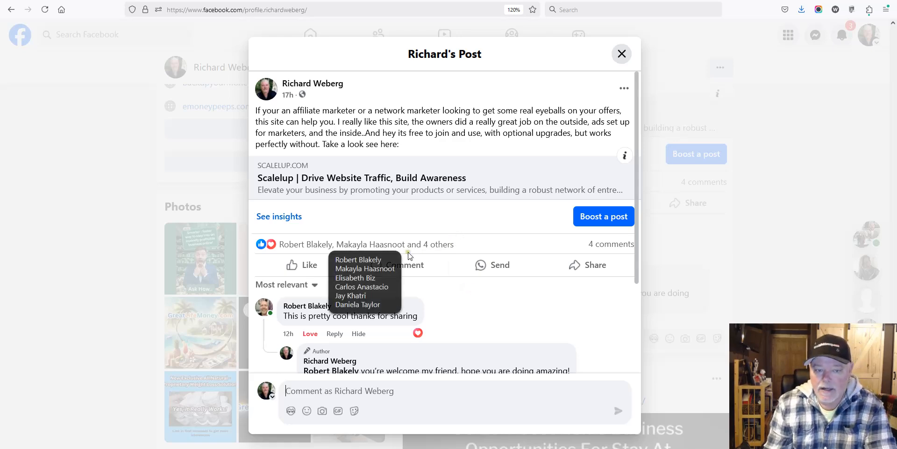
scroll(418, 216, down, 4)
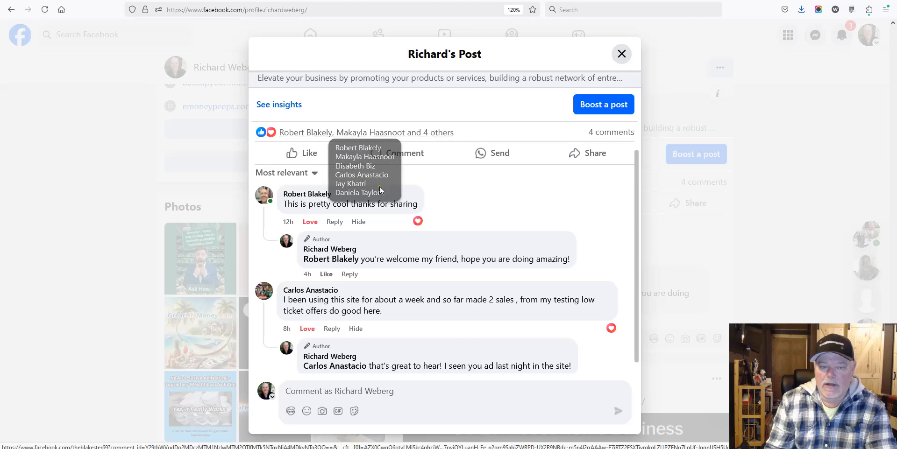
scroll(420, 219, up, 3)
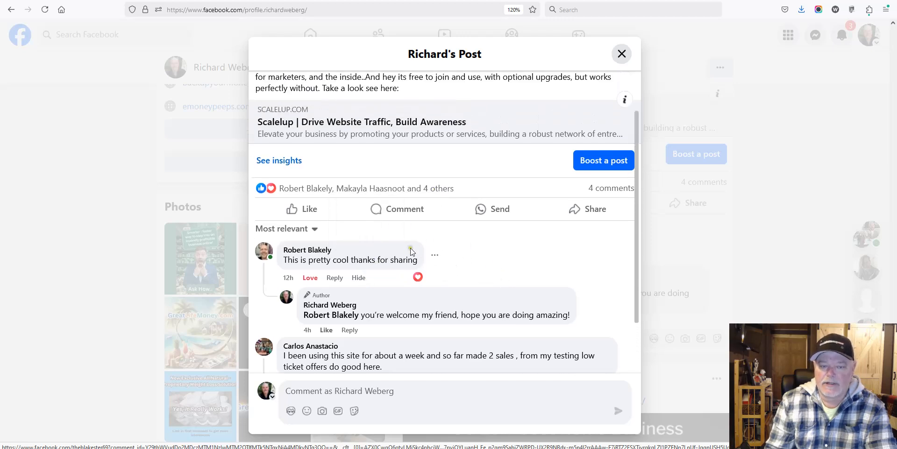
scroll(411, 251, down, 3)
scroll(411, 252, up, 1)
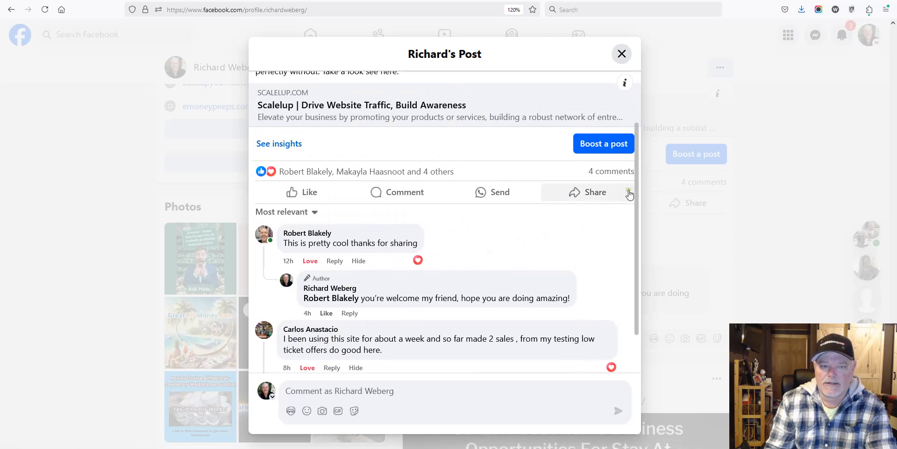
scroll(635, 178, down, 1)
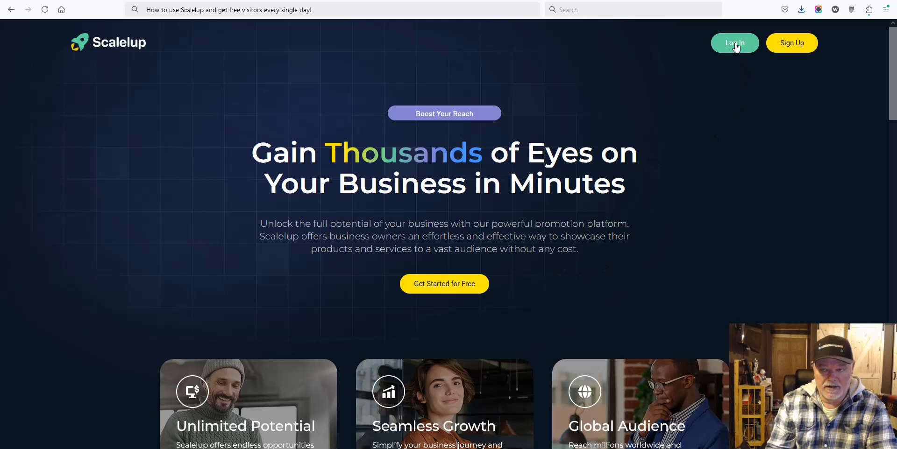
- Open Scalelup's new account registration form, look over its sign-up options and close it
click(790, 44)
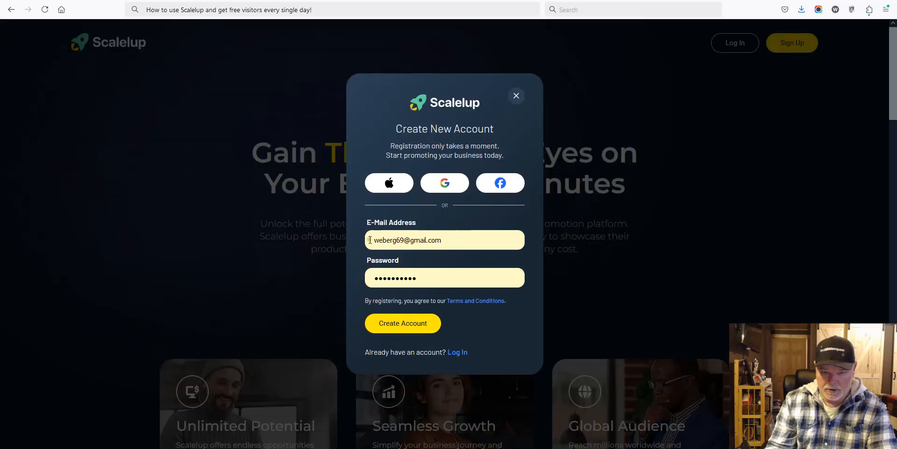
click(417, 325)
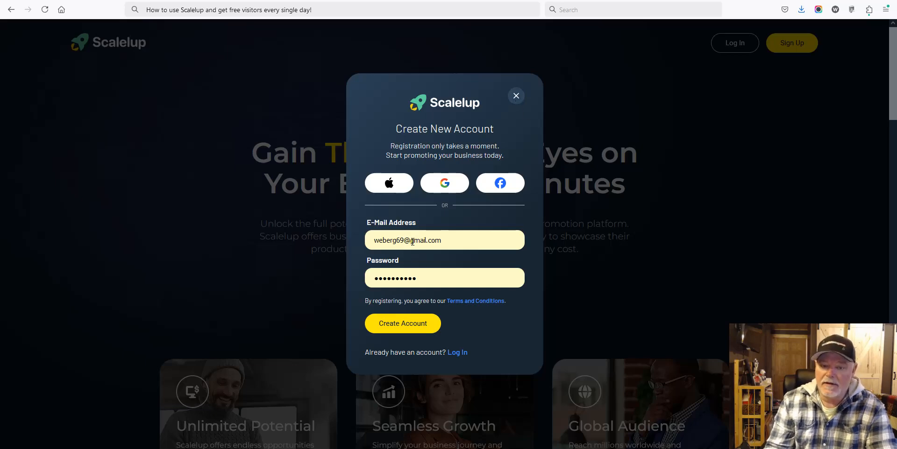
click(517, 96)
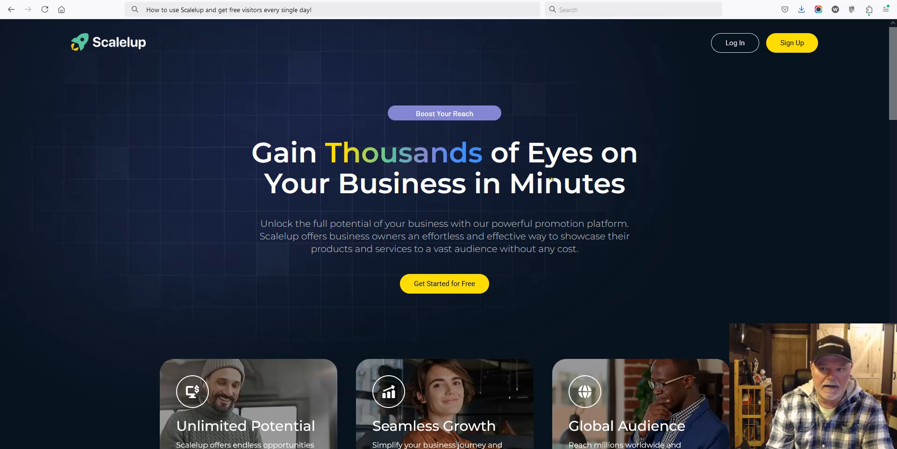
- Log in to Scalelup and review the statistics of the two posts on the dashboard
click(735, 43)
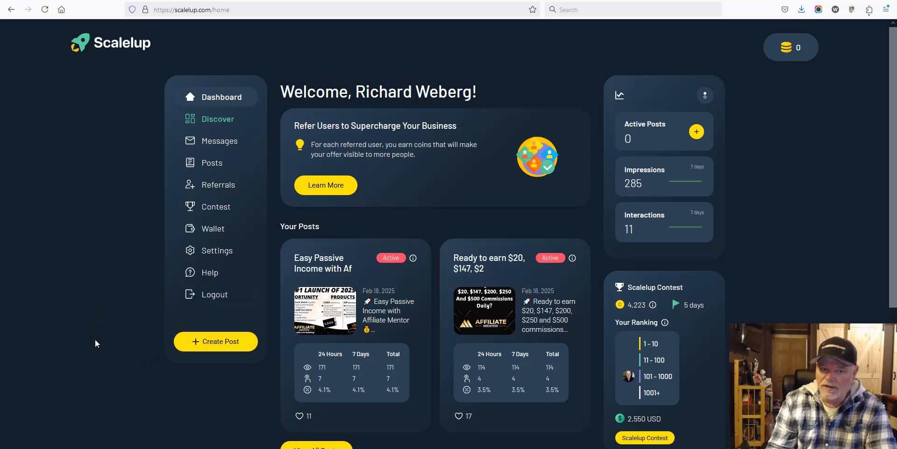
scroll(94, 340, down, 2)
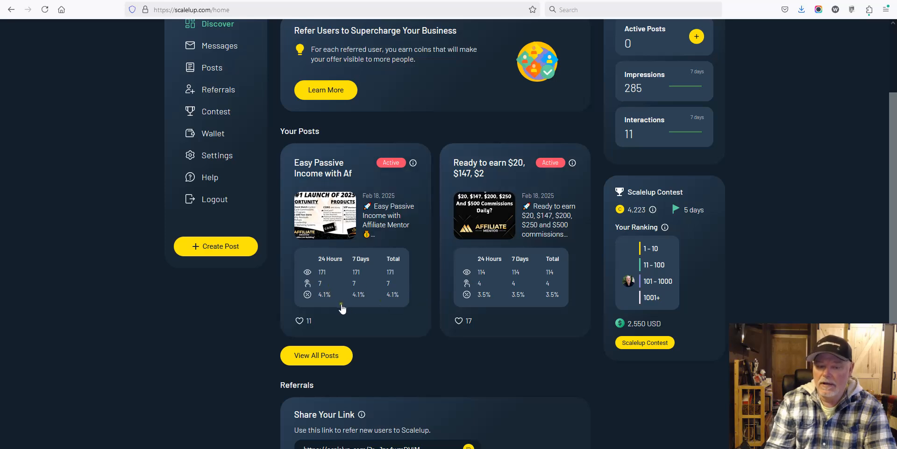
mouse_move(308, 298)
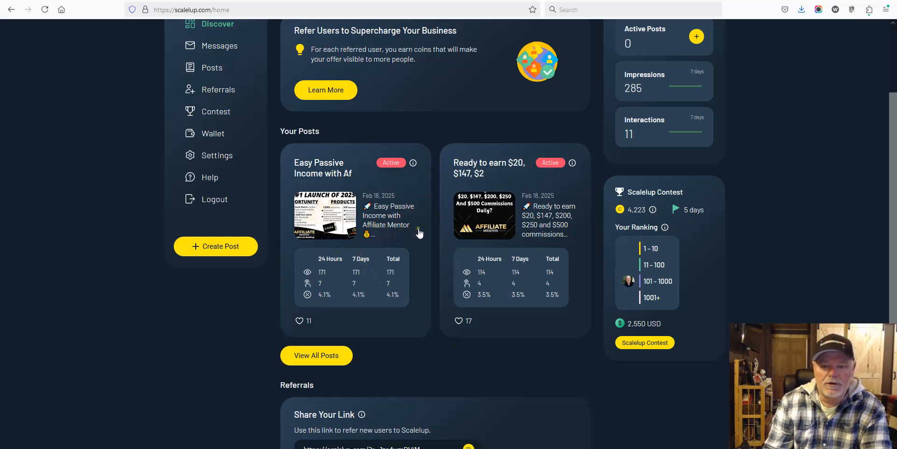
scroll(470, 274, up, 3)
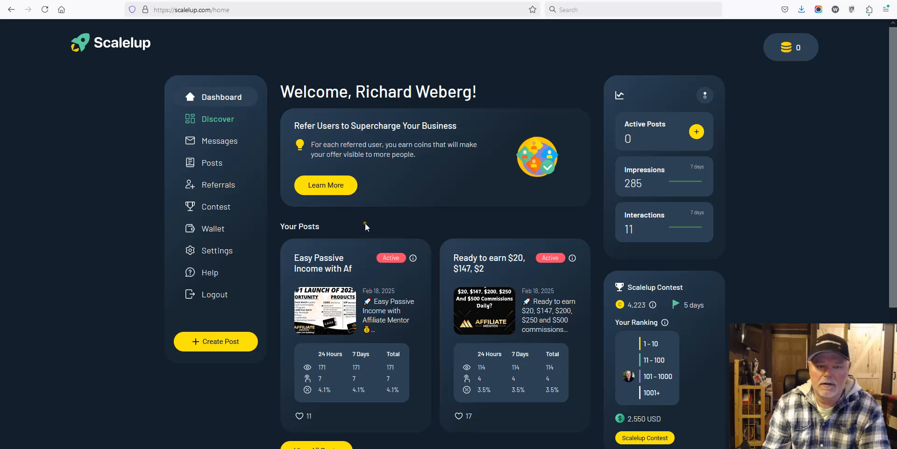
- Open the full posts list and examine each post's views, clicks, coins spent and country breakdown
click(210, 168)
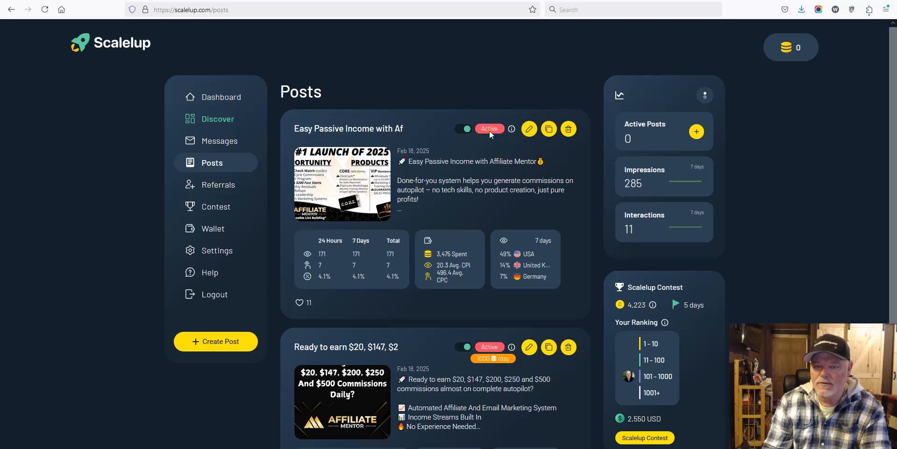
scroll(489, 302, down, 1)
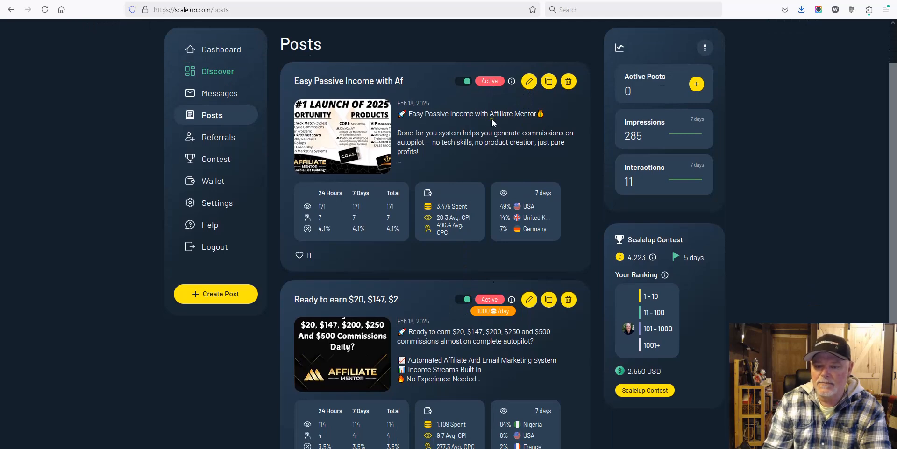
scroll(519, 234, down, 2)
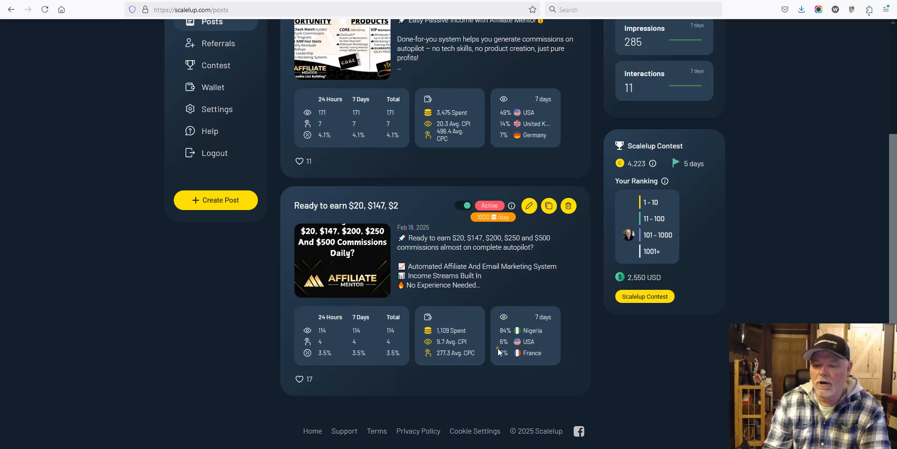
scroll(497, 343, up, 2)
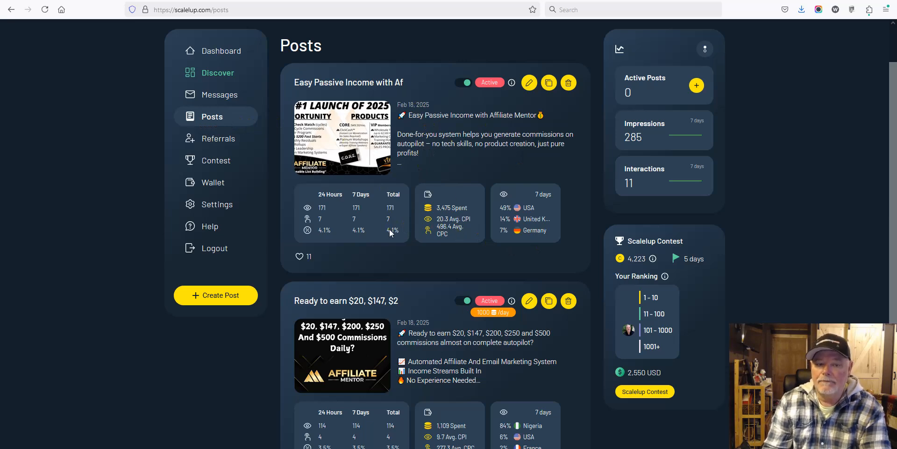
scroll(388, 229, down, 3)
scroll(388, 229, up, 4)
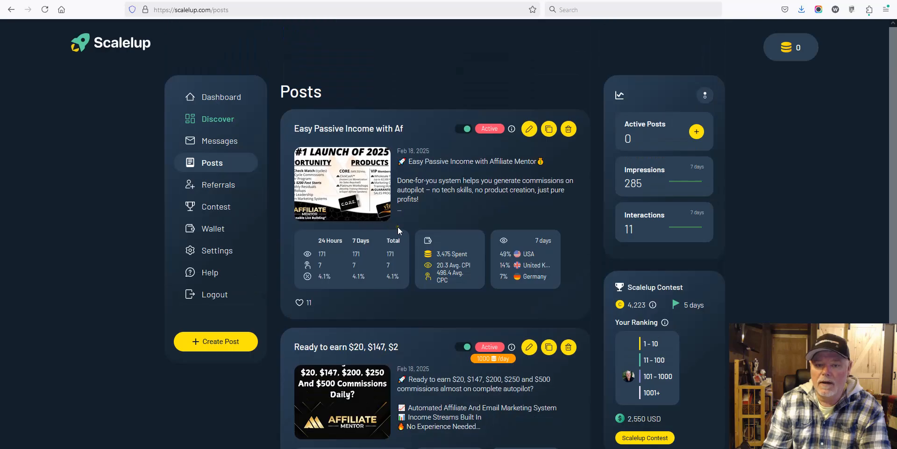
scroll(397, 227, down, 1)
- Return to the dashboard and look over the post summaries and the referral link section
click(225, 55)
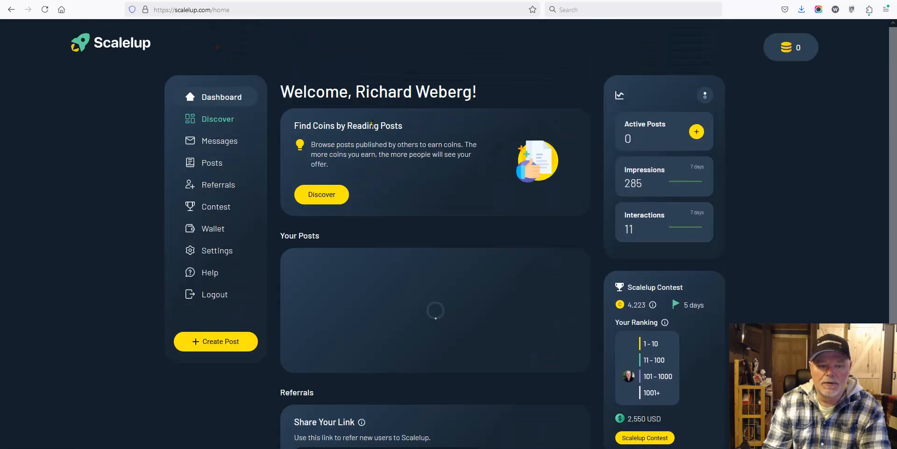
scroll(351, 223, down, 2)
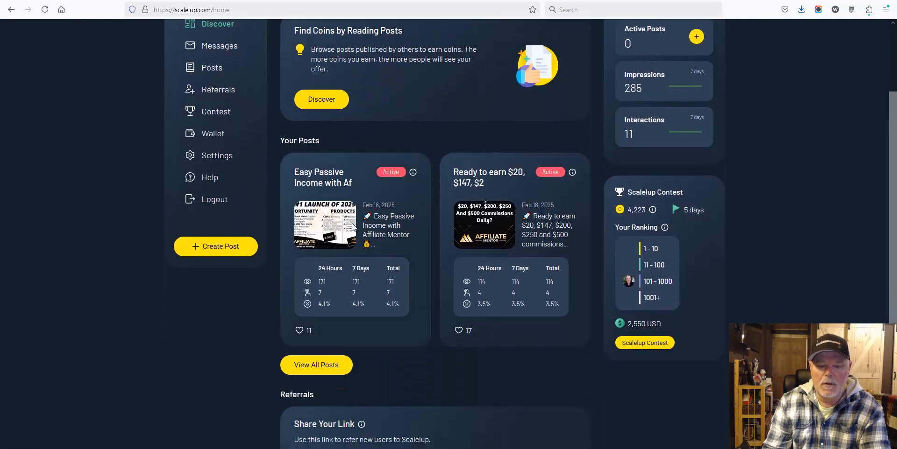
scroll(327, 367, down, 2)
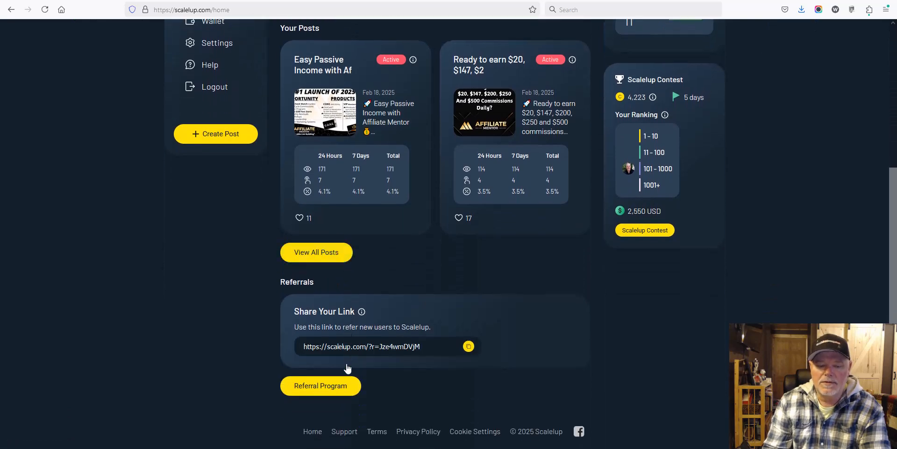
- Open the "Easy Passive Income with Af" post for editing from the full posts list
click(321, 253)
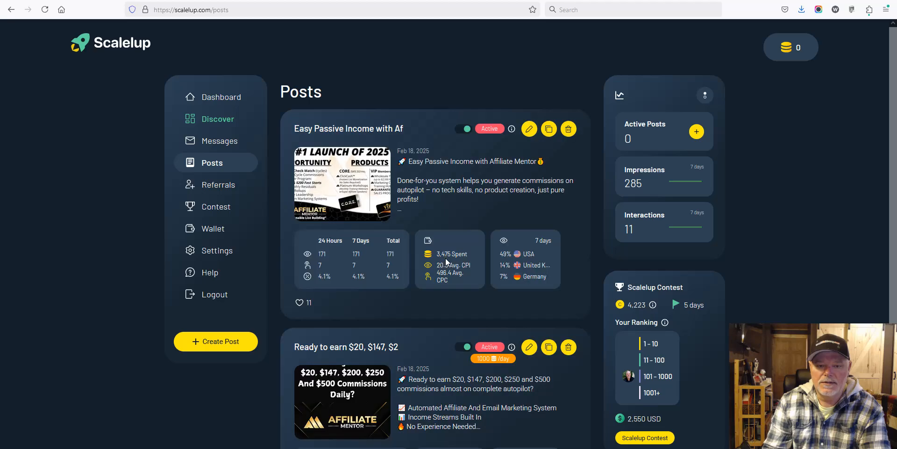
scroll(411, 257, down, 1)
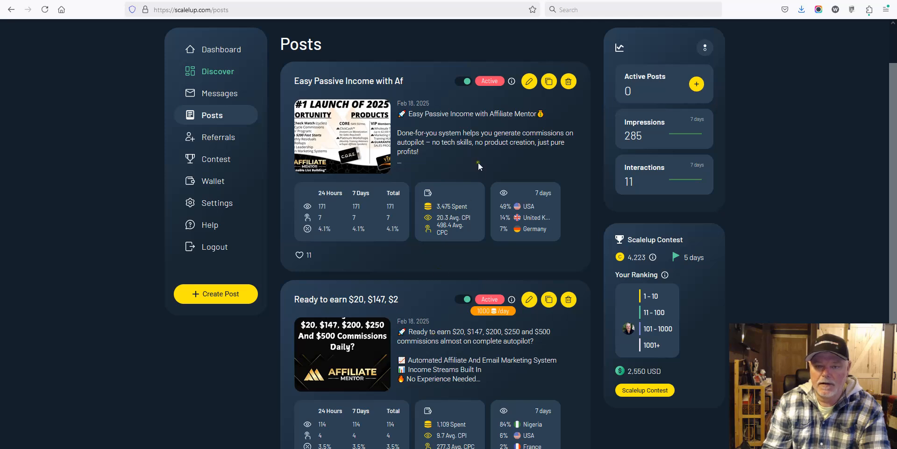
click(529, 82)
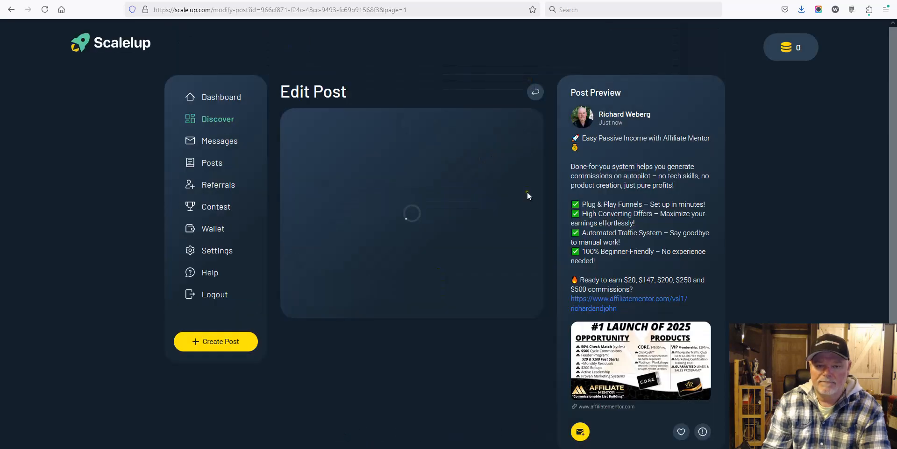
- Examine the post's ad text, image, destination link, country targeting, view interval and cost per impression settings
scroll(396, 309, down, 1)
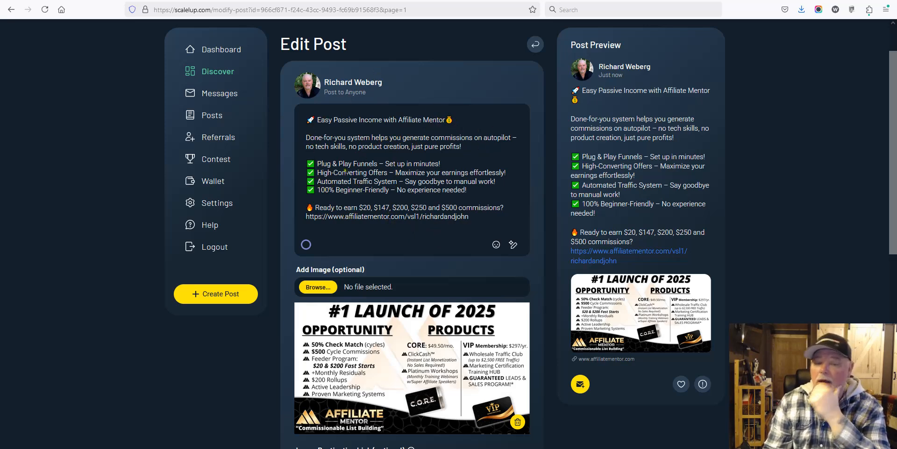
scroll(382, 184, down, 2)
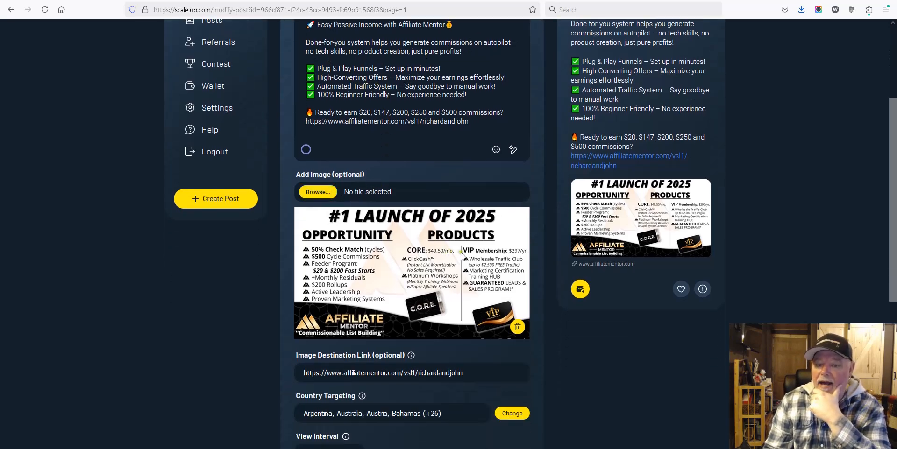
scroll(434, 267, up, 2)
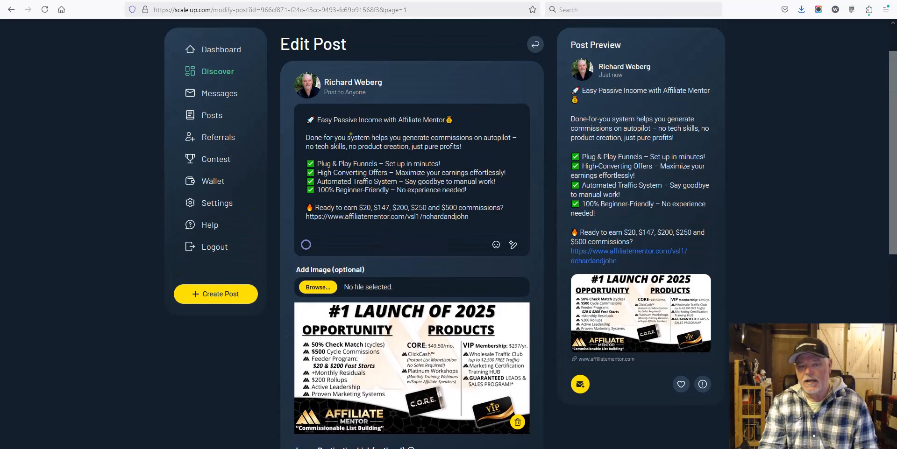
scroll(389, 211, down, 2)
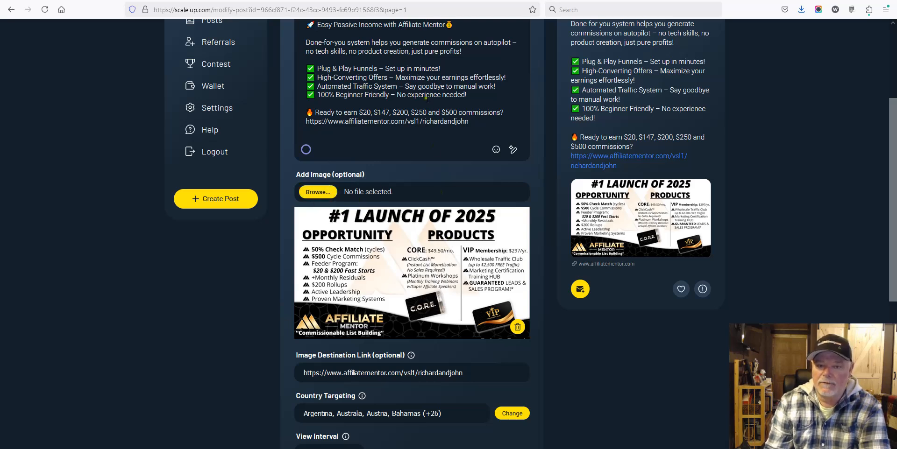
scroll(433, 214, up, 1)
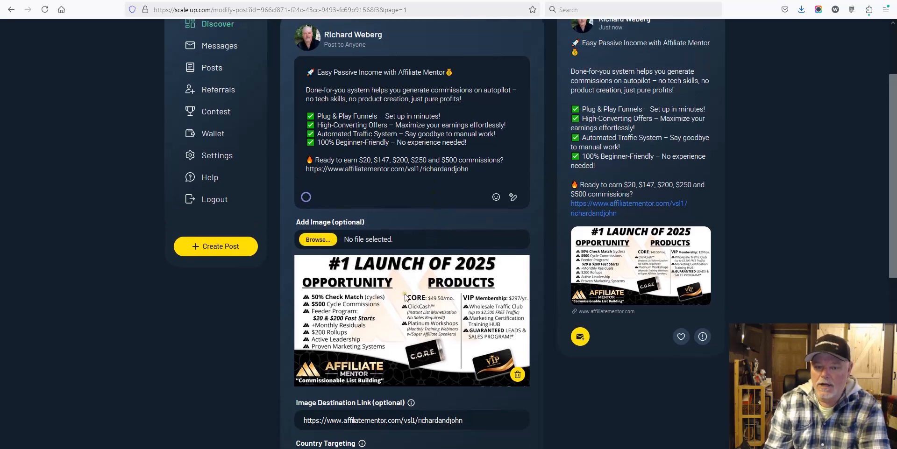
scroll(432, 257, down, 1)
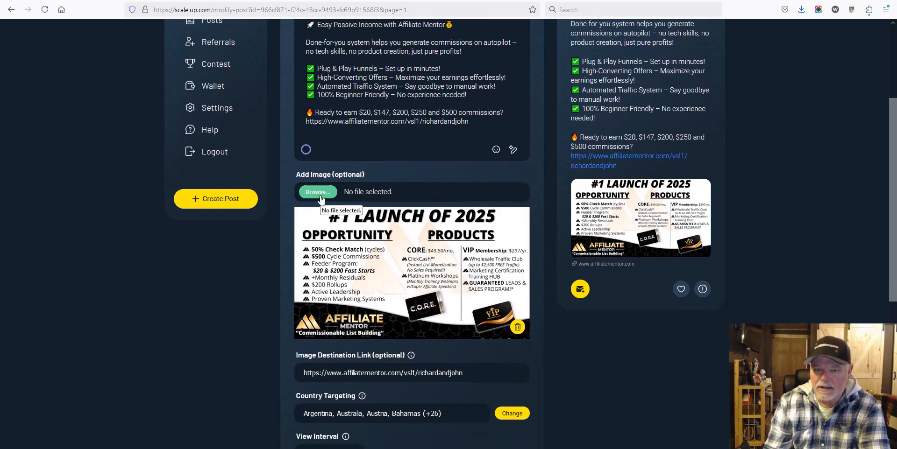
scroll(426, 238, down, 3)
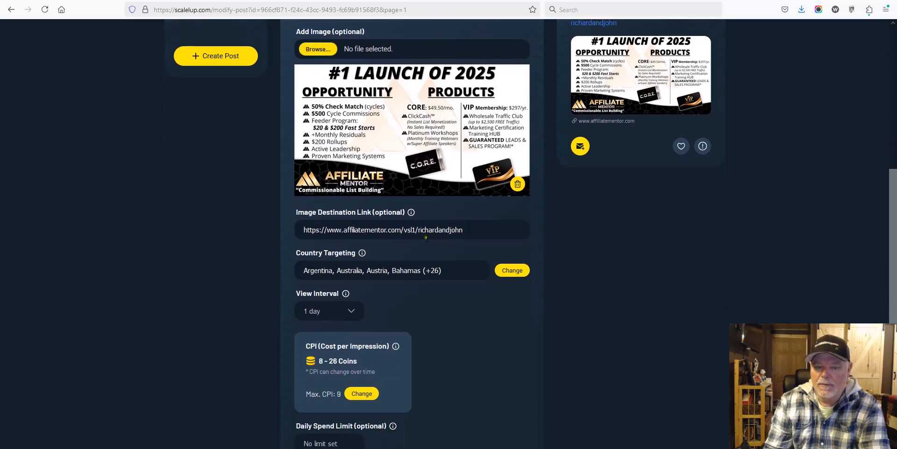
scroll(457, 231, up, 5)
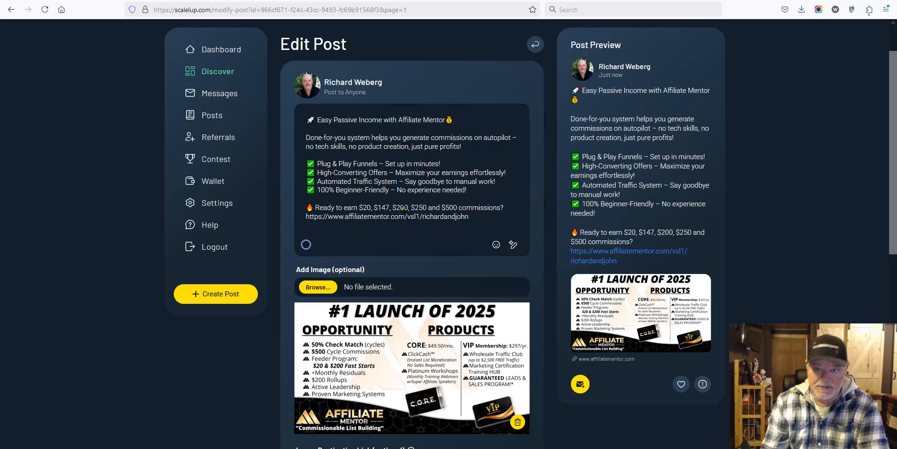
scroll(401, 216, down, 3)
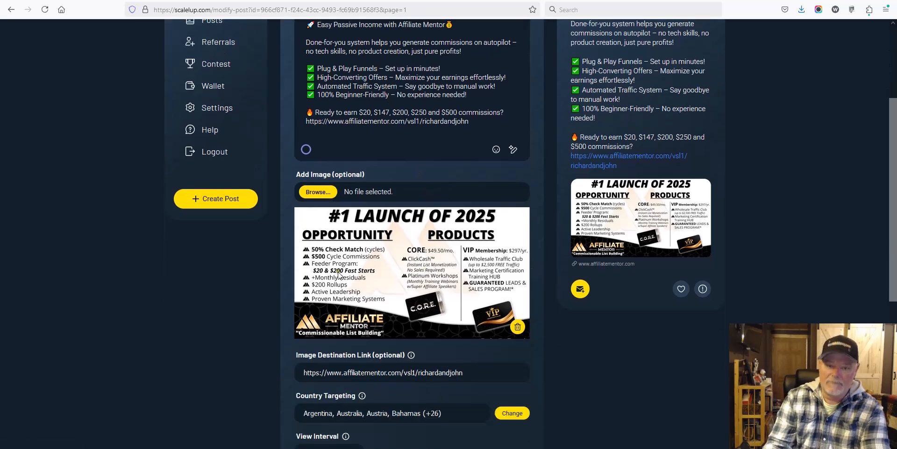
- Examine the post's ad text, preview, image, destination link and display settings in the edit form again
scroll(455, 274, up, 3)
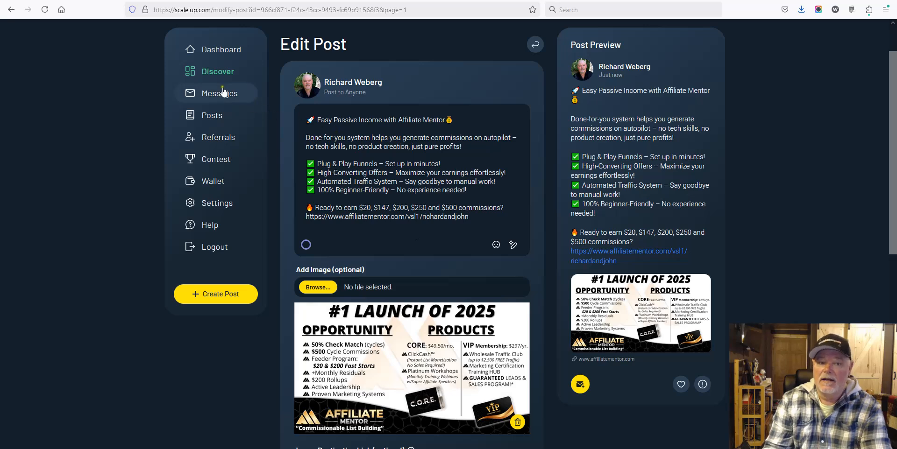
scroll(430, 251, down, 2)
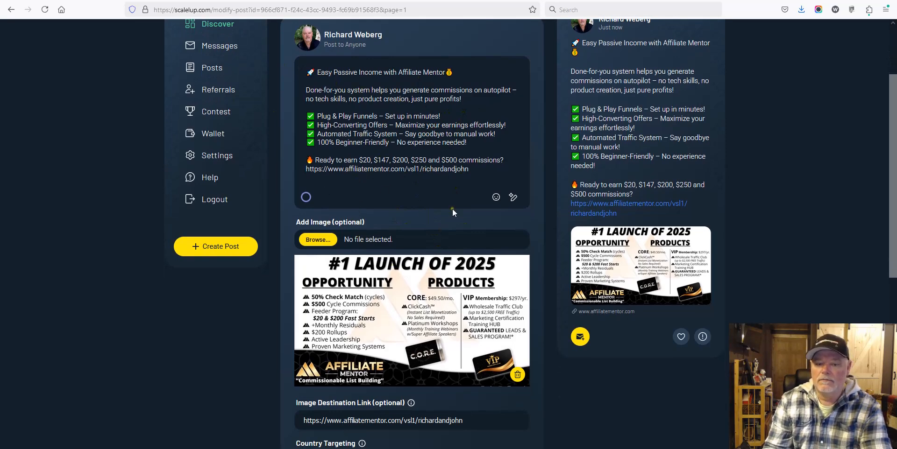
scroll(452, 213, down, 4)
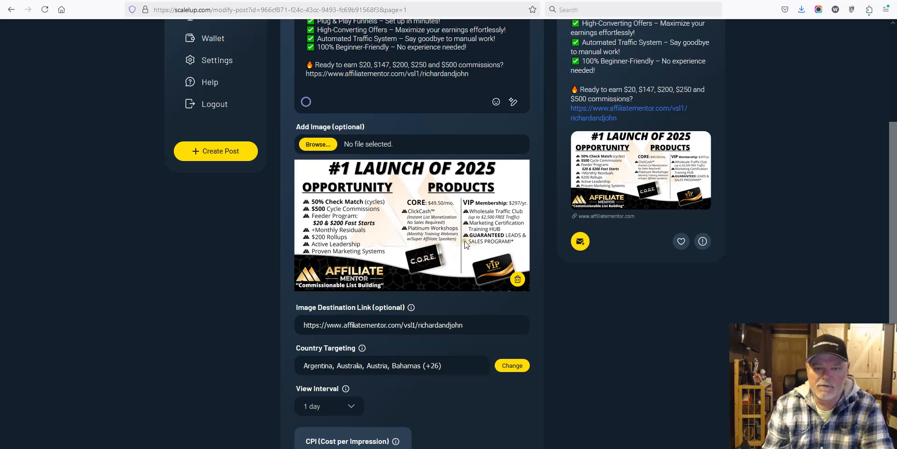
scroll(457, 247, up, 2)
scroll(455, 249, up, 1)
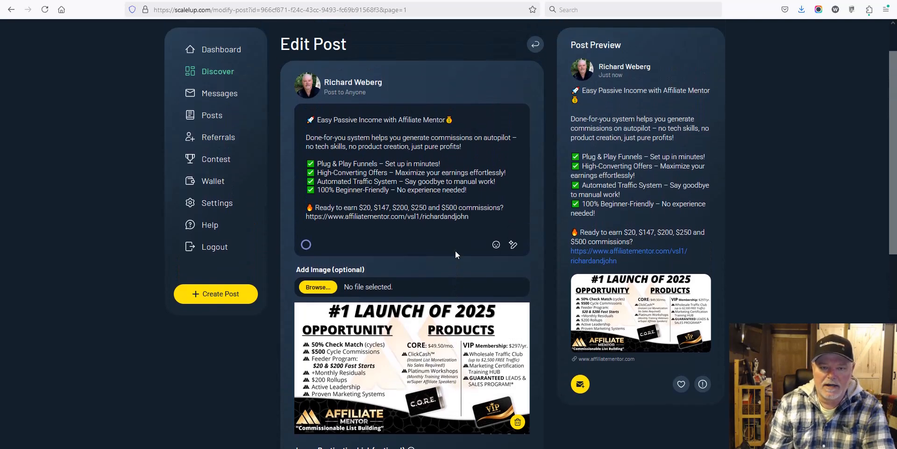
scroll(369, 254, down, 2)
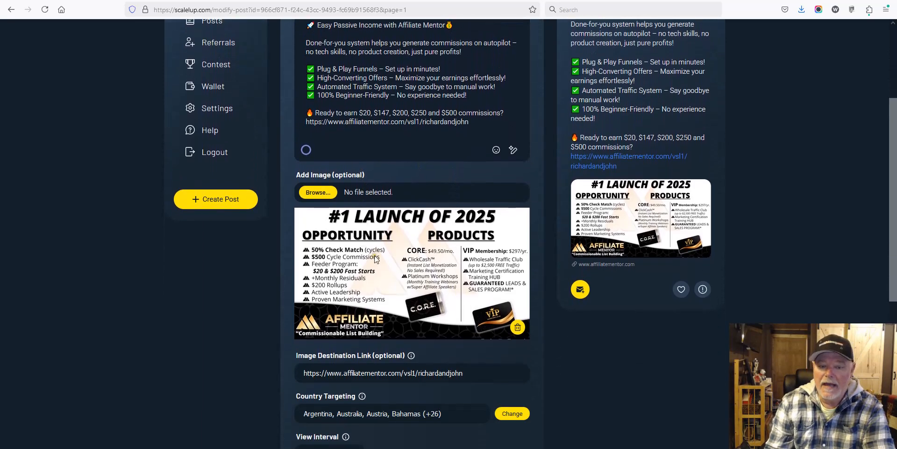
scroll(424, 242, down, 2)
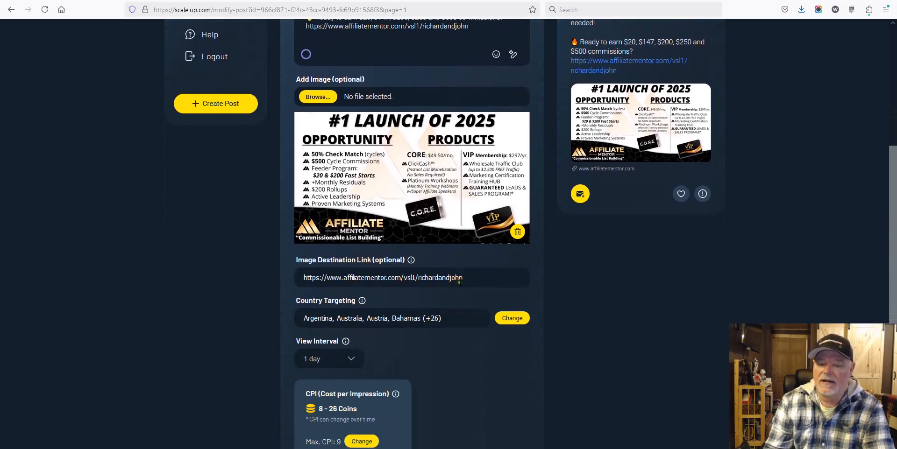
scroll(475, 265, up, 4)
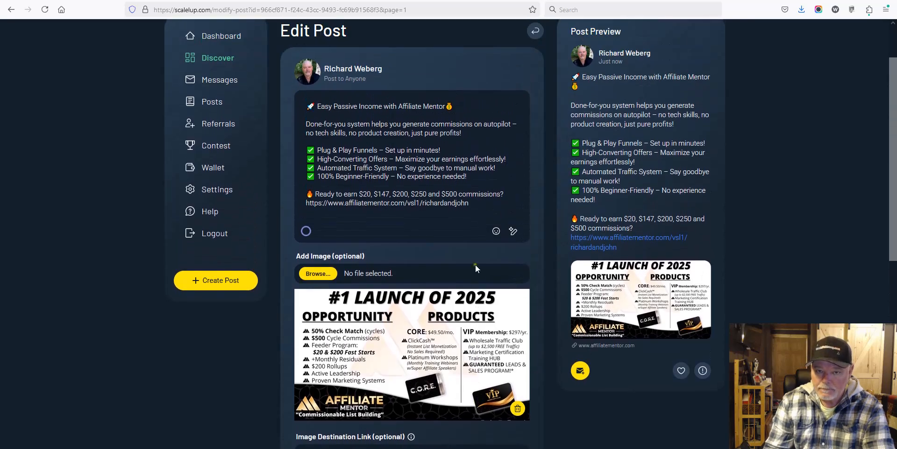
scroll(401, 218, down, 4)
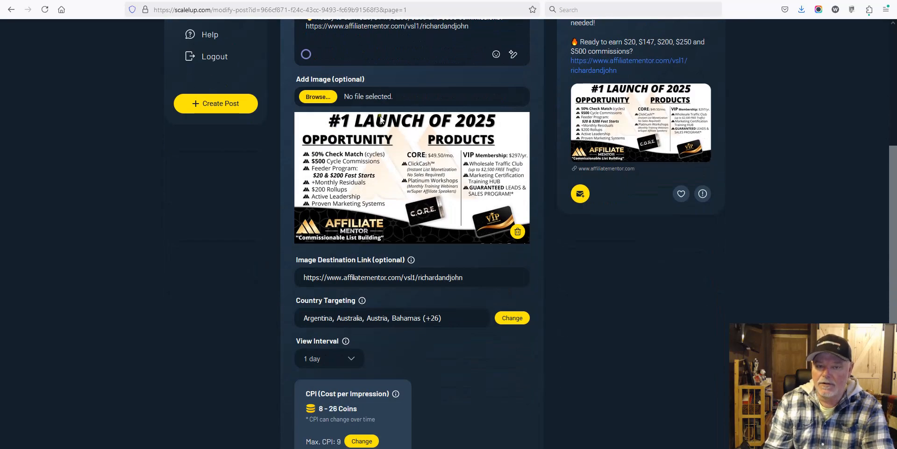
scroll(402, 217, down, 2)
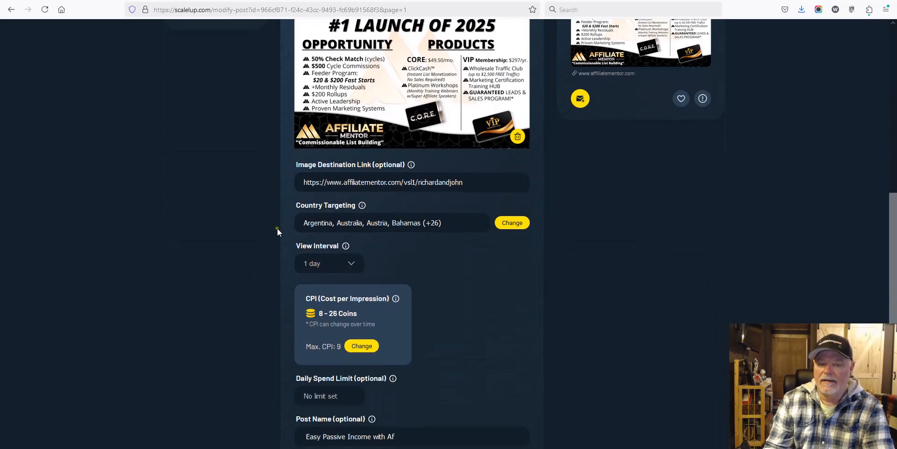
- Open the post's country targeting, look through the included and excluded countries, and close it without changing the selection
click(514, 223)
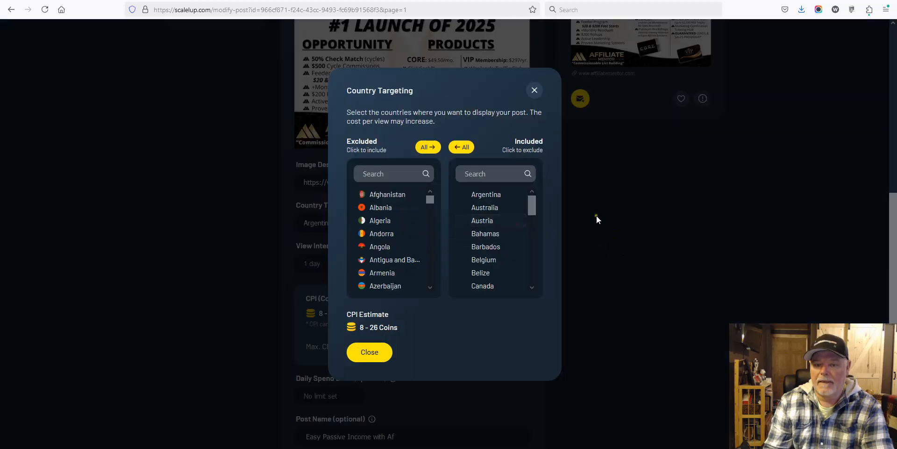
scroll(494, 210, down, 6)
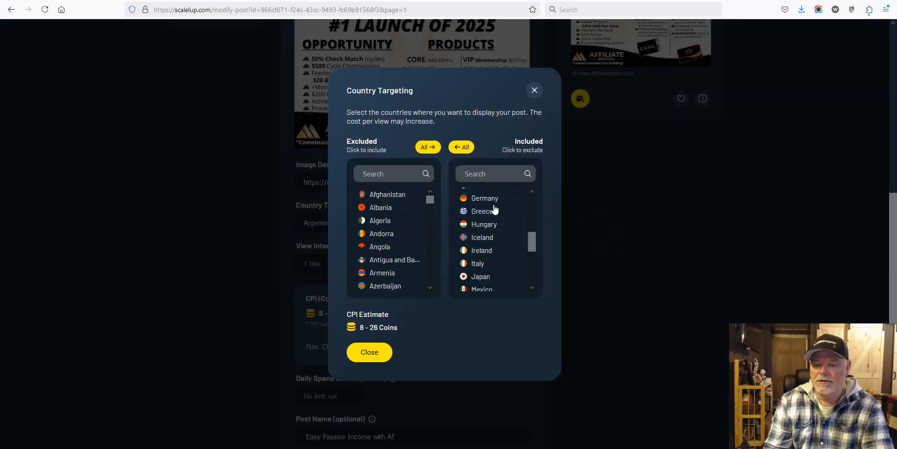
scroll(494, 210, down, 2)
scroll(394, 209, down, 5)
scroll(393, 209, down, 3)
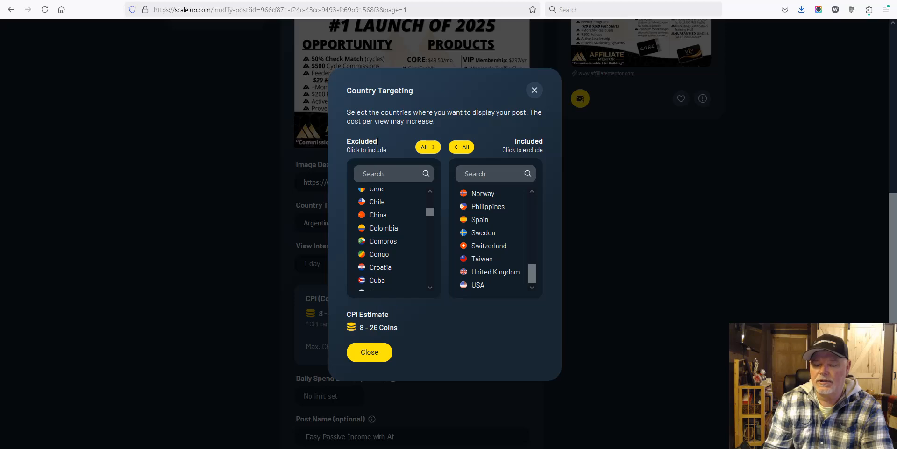
scroll(530, 251, up, 4)
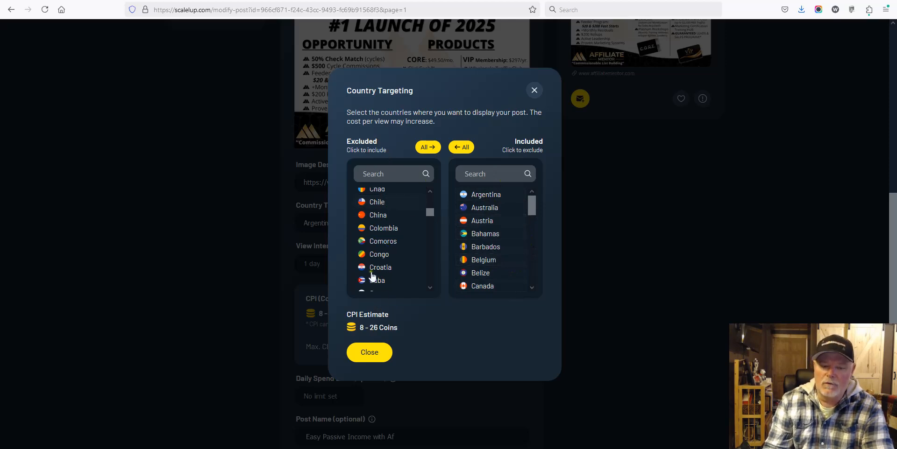
click(370, 352)
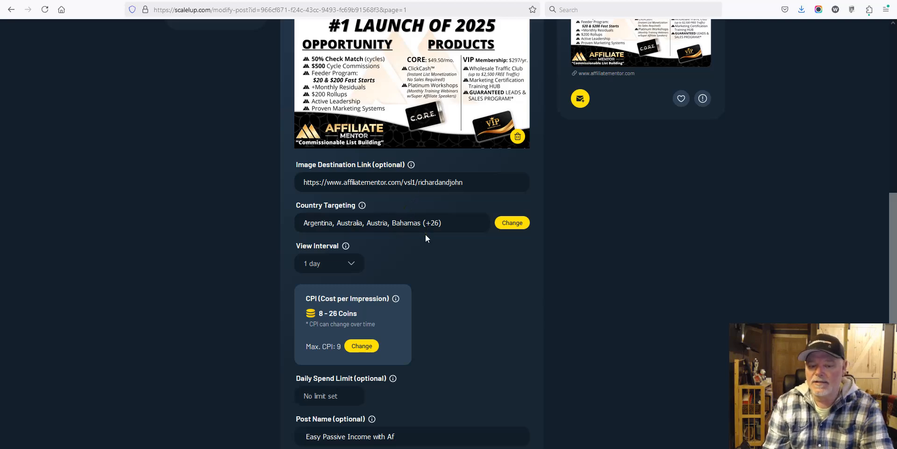
- Read the help notes for the view interval, image destination link and country targeting settings
scroll(425, 239, down, 1)
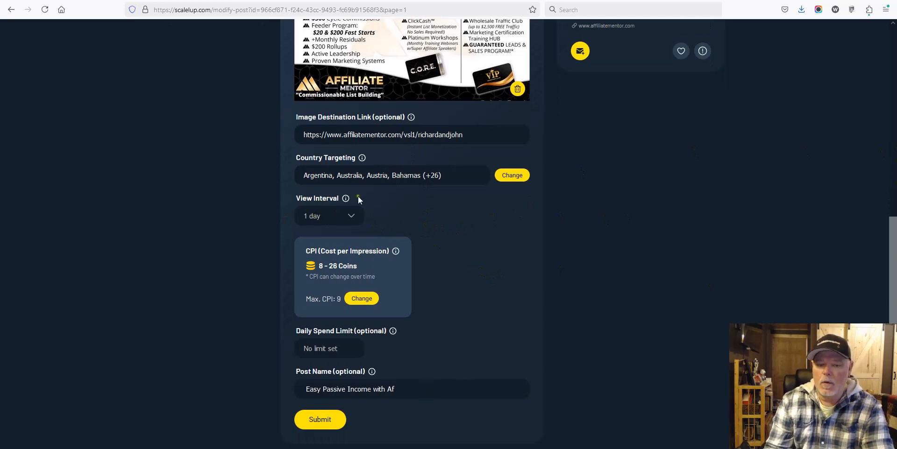
mouse_move(347, 200)
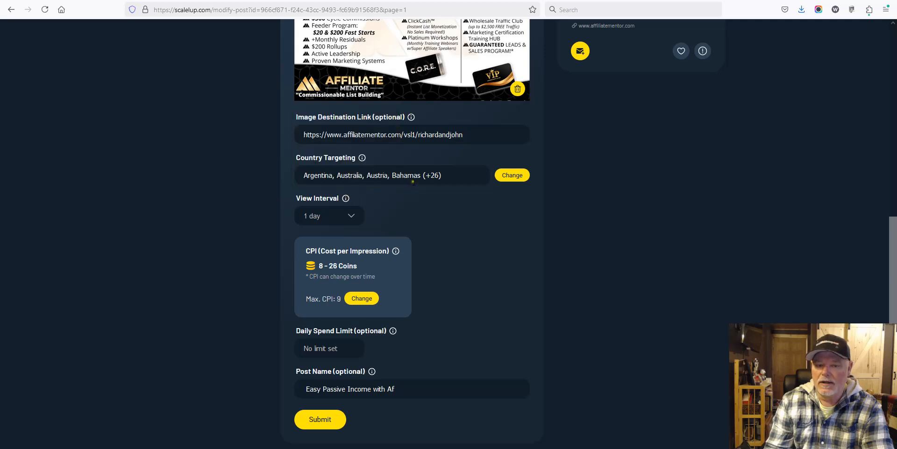
mouse_move(411, 120)
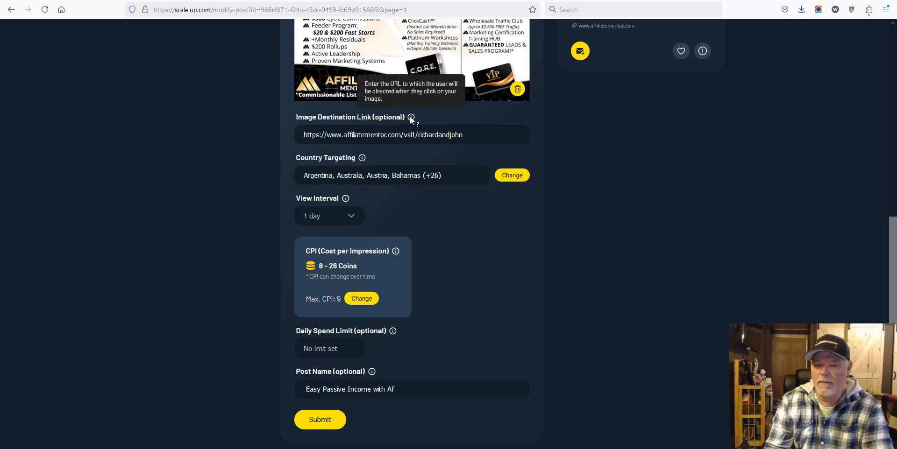
mouse_move(363, 159)
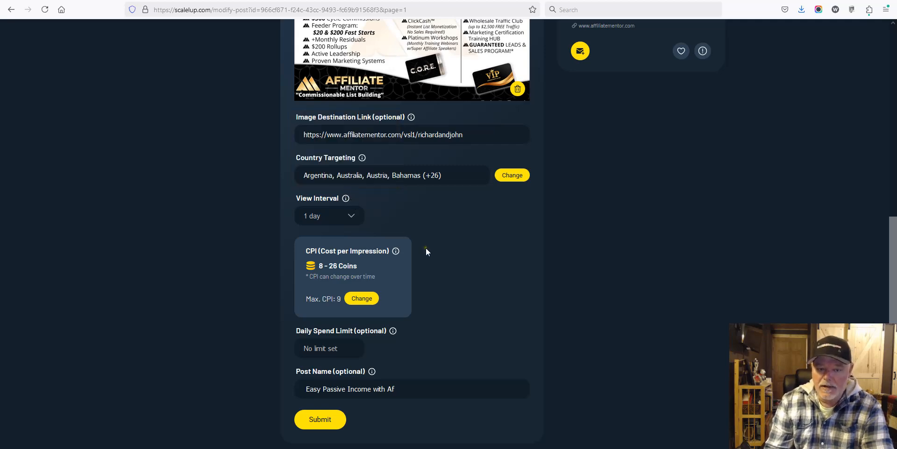
- Review the cost per impression, daily spend limit and post name settings, including the post name's help note
scroll(425, 248, down, 1)
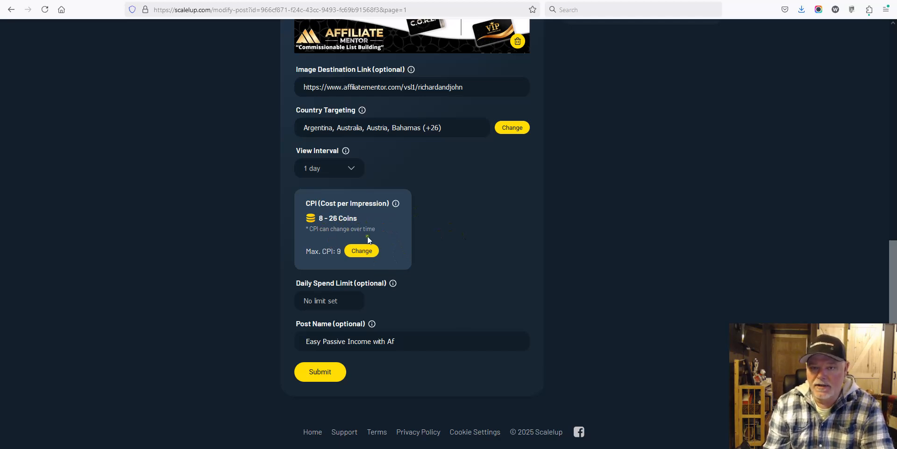
scroll(433, 240, up, 3)
scroll(429, 310, down, 1)
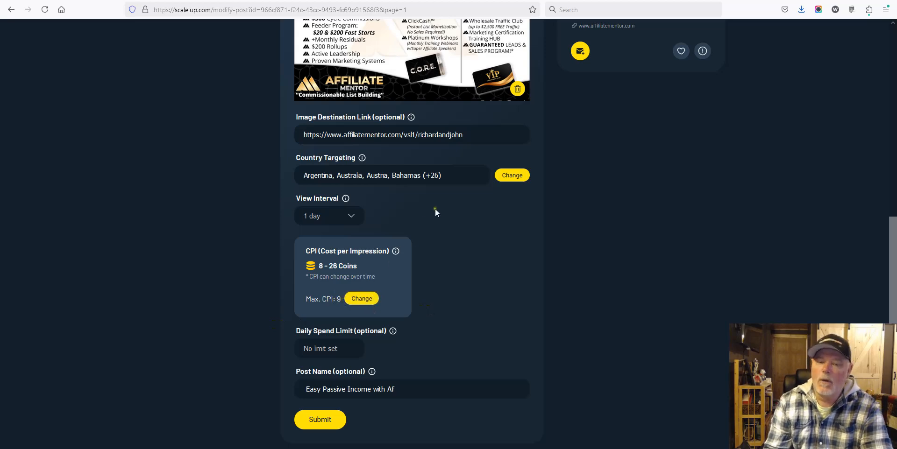
scroll(428, 247, down, 1)
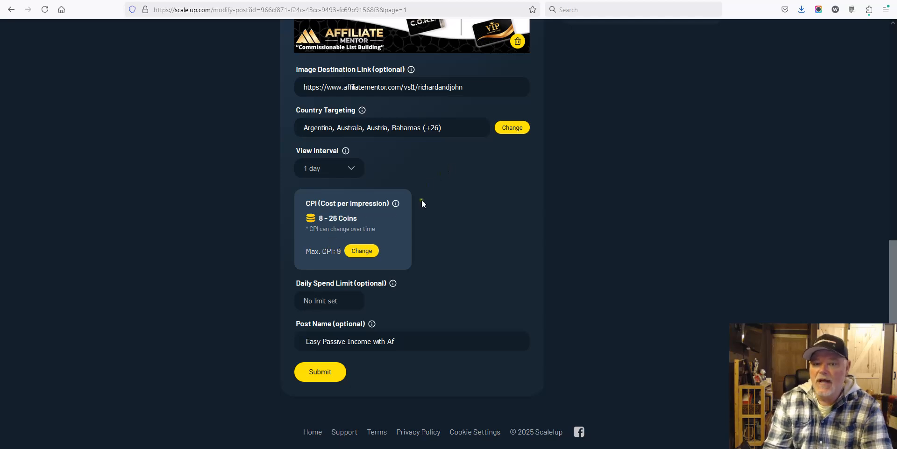
scroll(589, 233, up, 9)
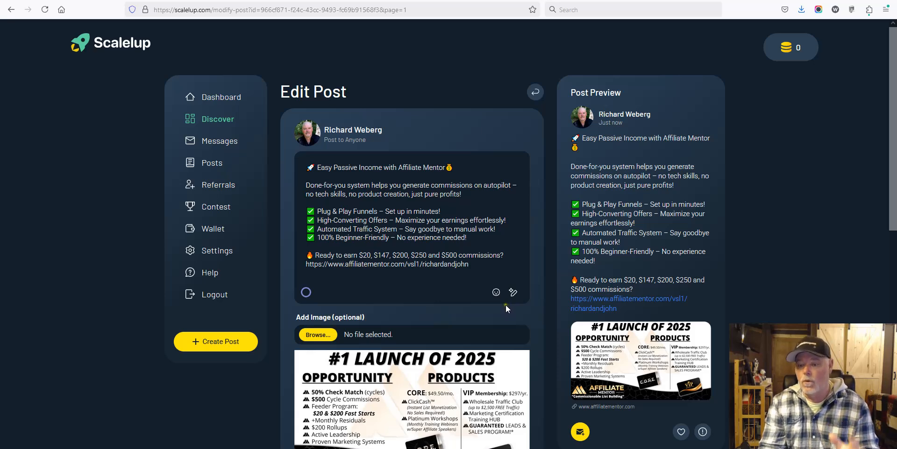
scroll(448, 295, down, 6)
scroll(391, 280, down, 2)
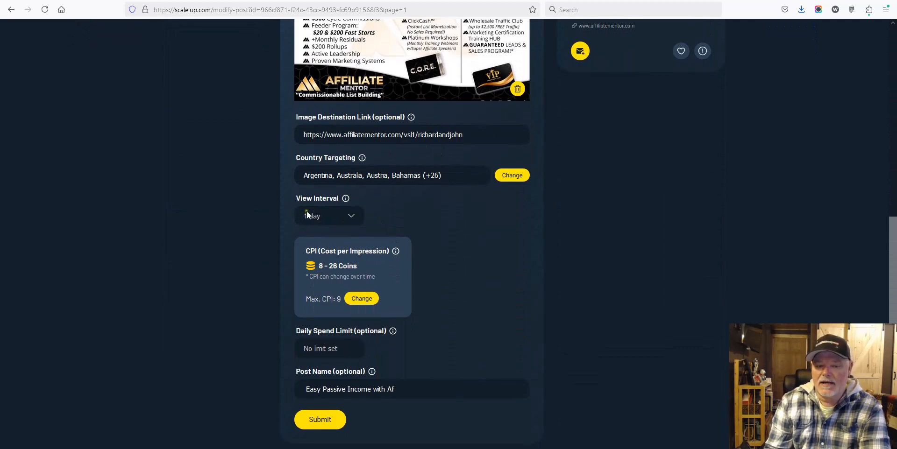
scroll(467, 267, down, 1)
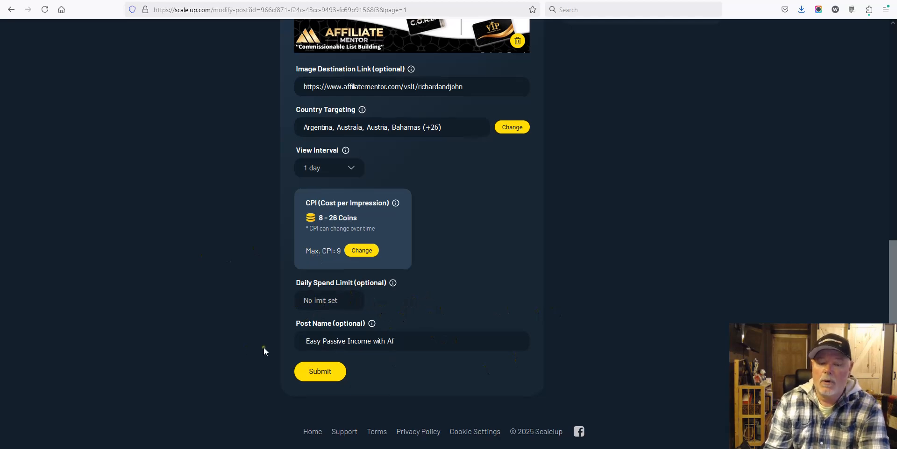
mouse_move(372, 325)
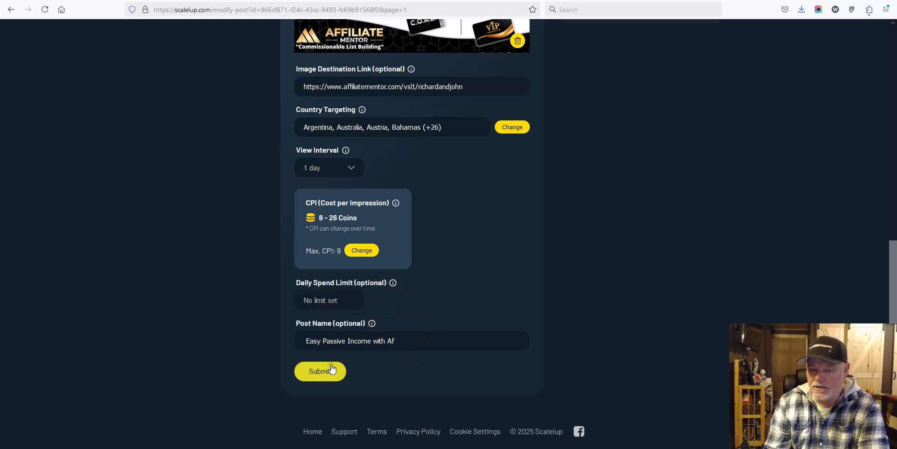
scroll(412, 289, up, 10)
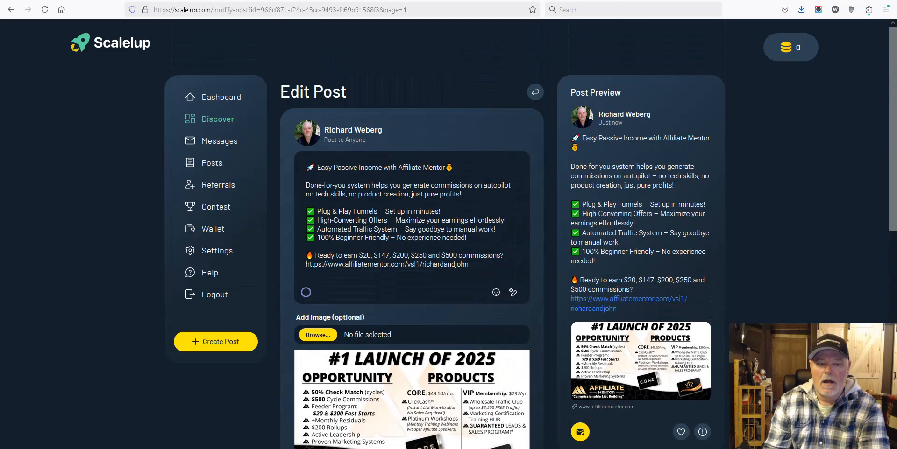
click(222, 98)
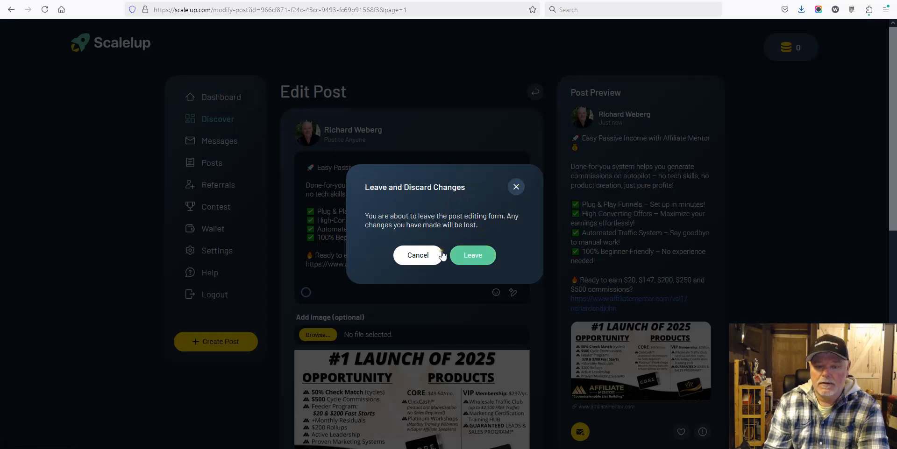
click(417, 255)
- Submit the edited post and compare both posts' views, clicks, coins spent and country breakdown in the posts list
scroll(405, 306, down, 10)
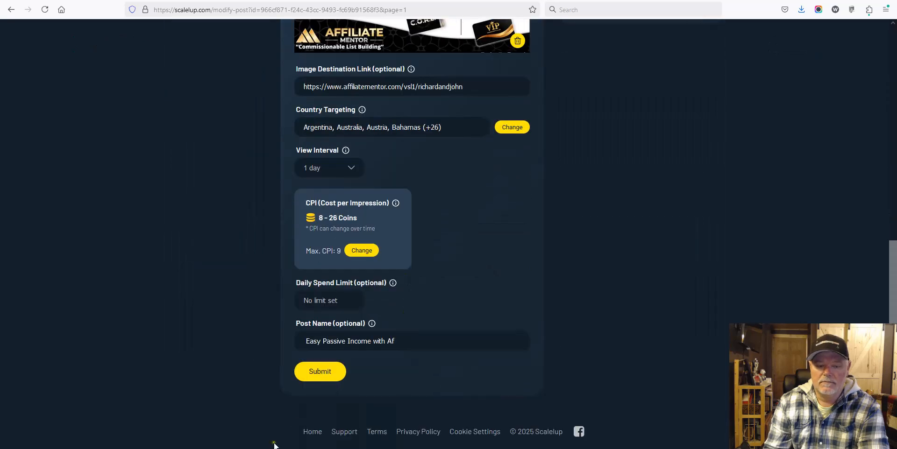
click(320, 371)
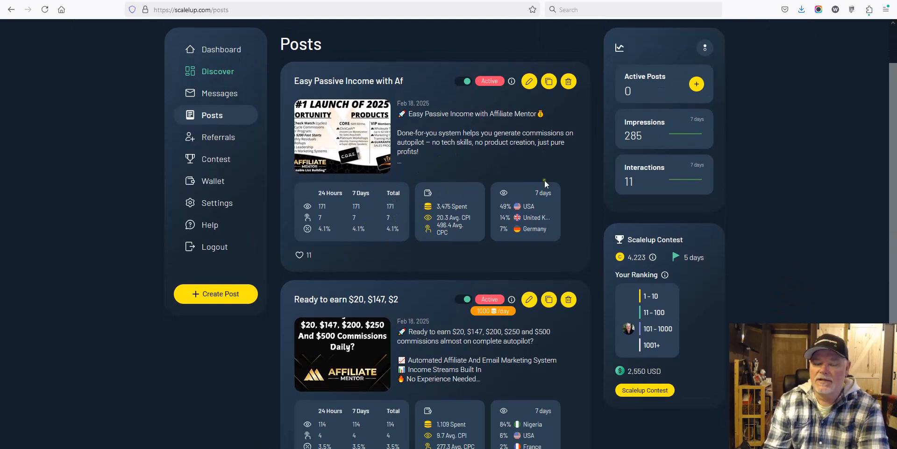
scroll(431, 276, down, 1)
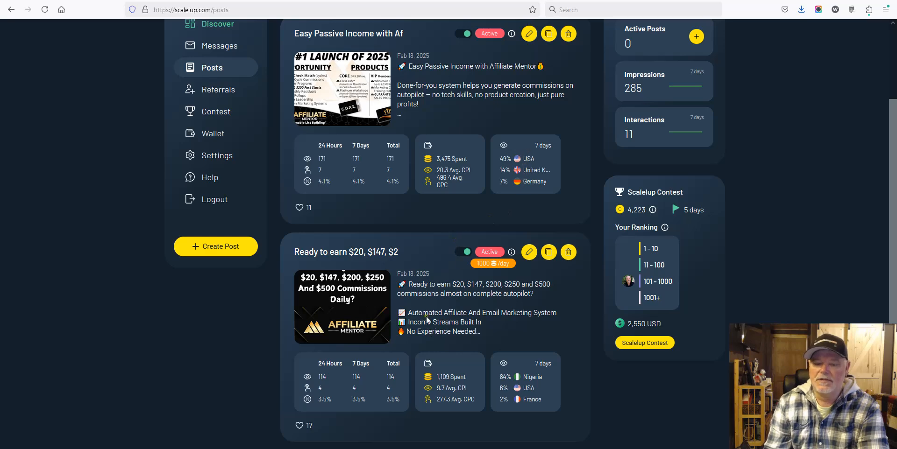
scroll(426, 310, up, 1)
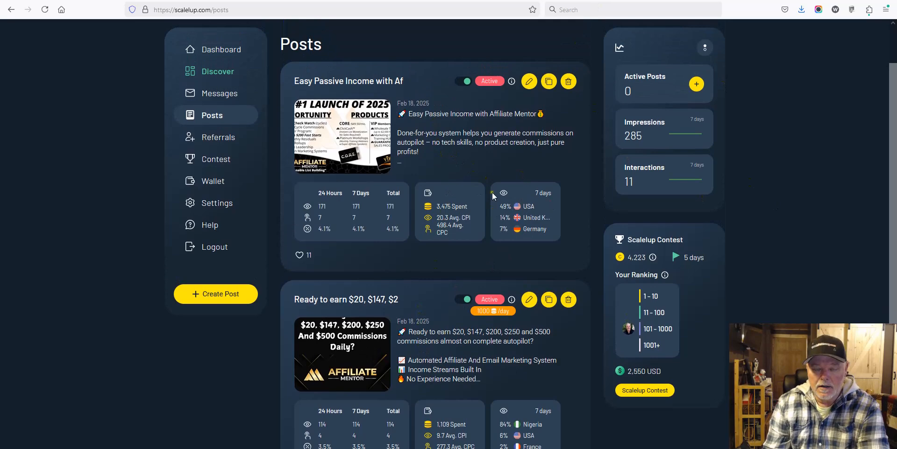
scroll(425, 229, down, 2)
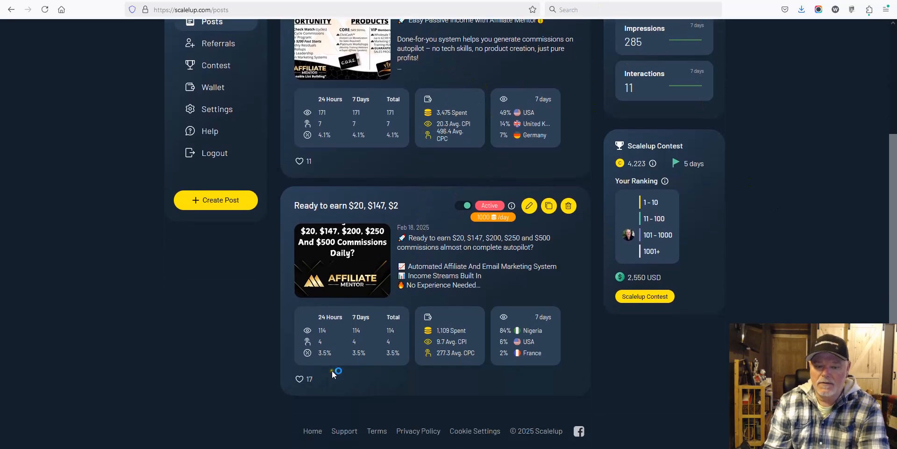
scroll(398, 332, up, 3)
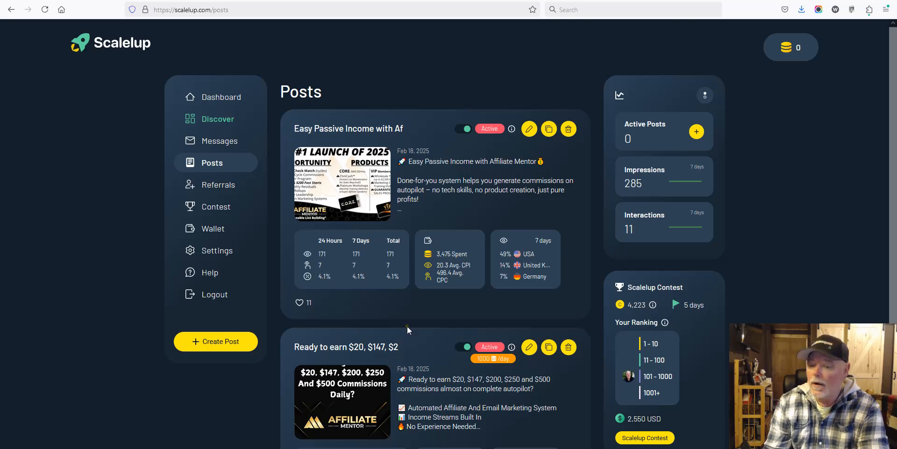
- Open the Messages page to view the received conversations
scroll(411, 331, down, 1)
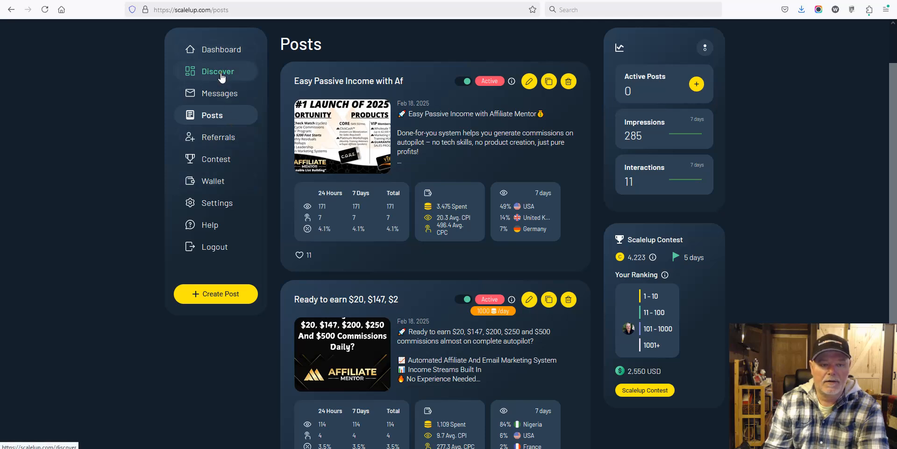
click(224, 96)
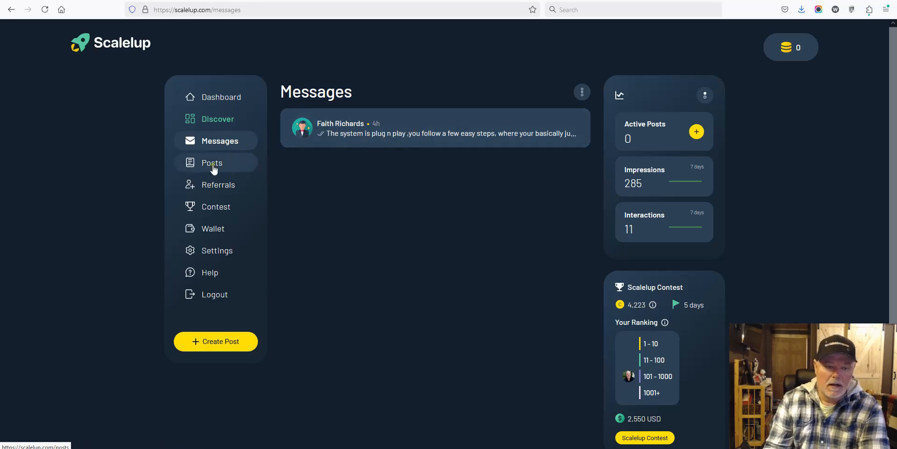
- Open the Posts page and review both posts' statistics, glancing at the blank new post form in between
click(213, 166)
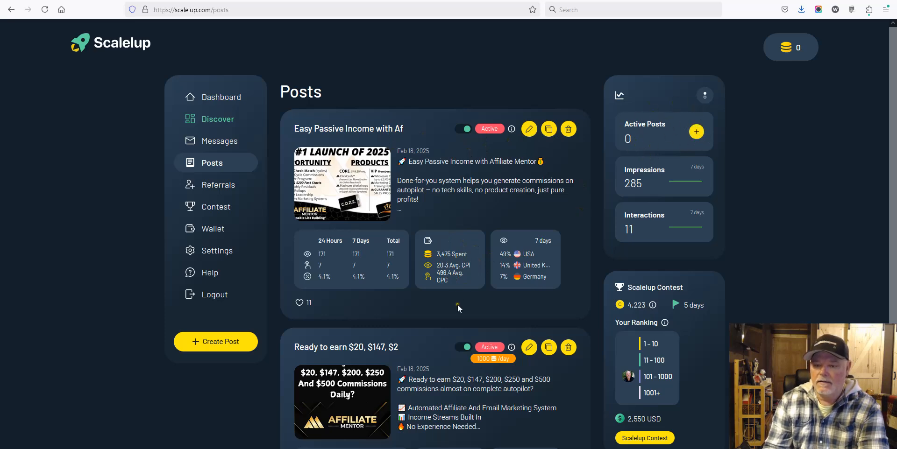
scroll(458, 294, down, 3)
scroll(484, 316, up, 3)
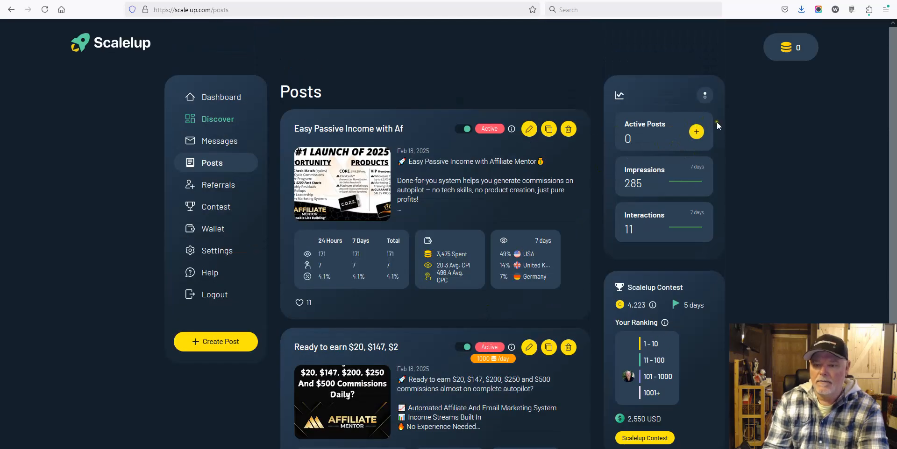
click(697, 133)
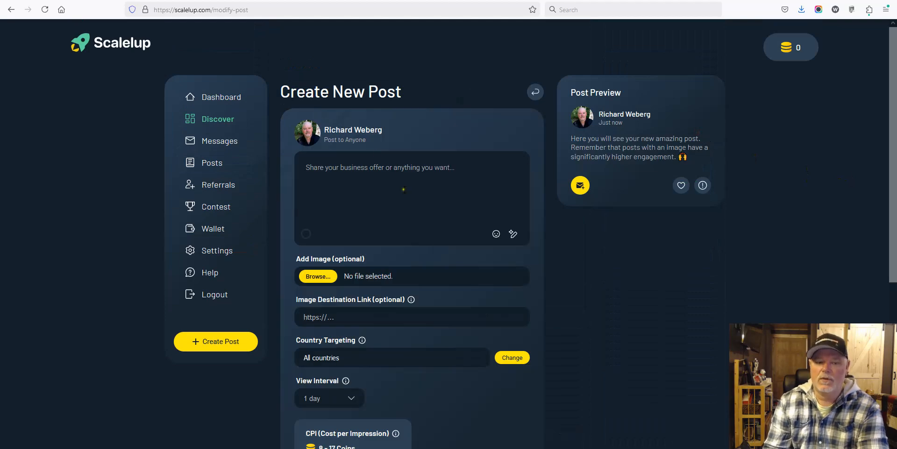
click(212, 164)
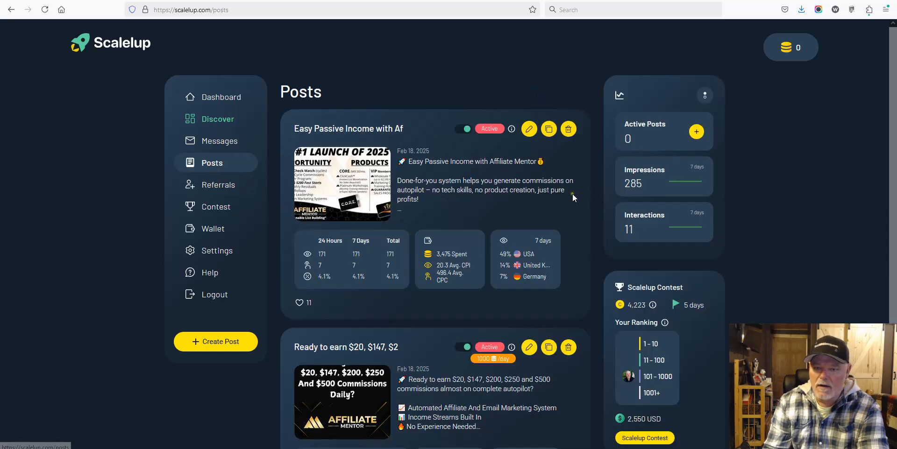
scroll(470, 306, down, 3)
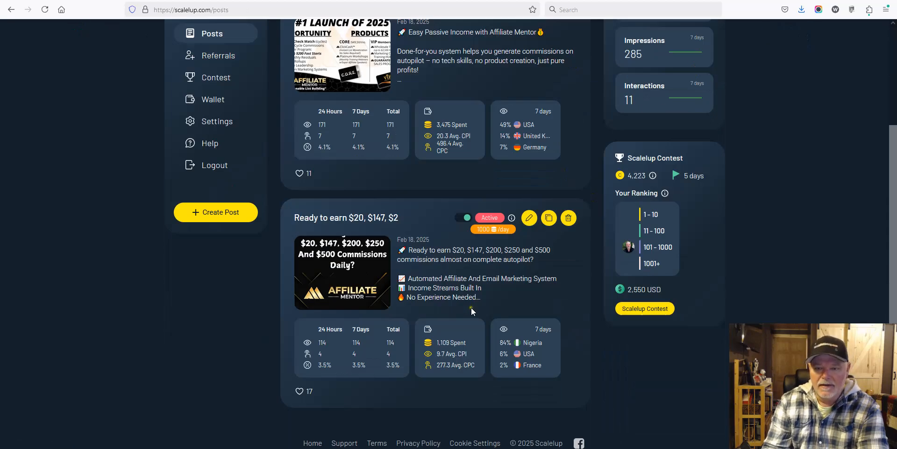
scroll(472, 309, up, 3)
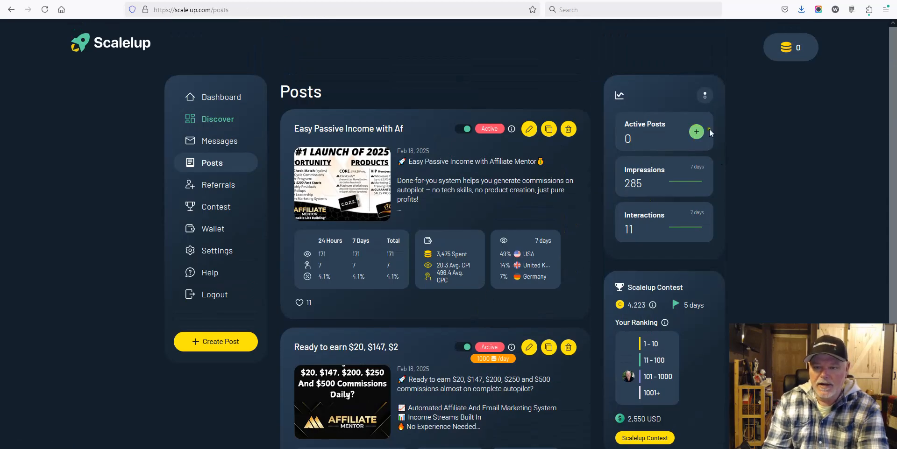
- View the blank new post form and the edit form of the Easy Passive Income post, ending on the dashboard
click(696, 132)
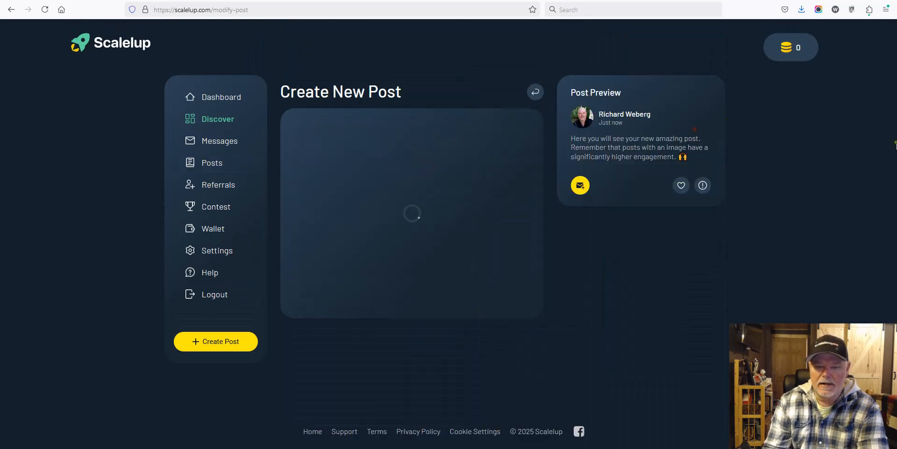
click(343, 165)
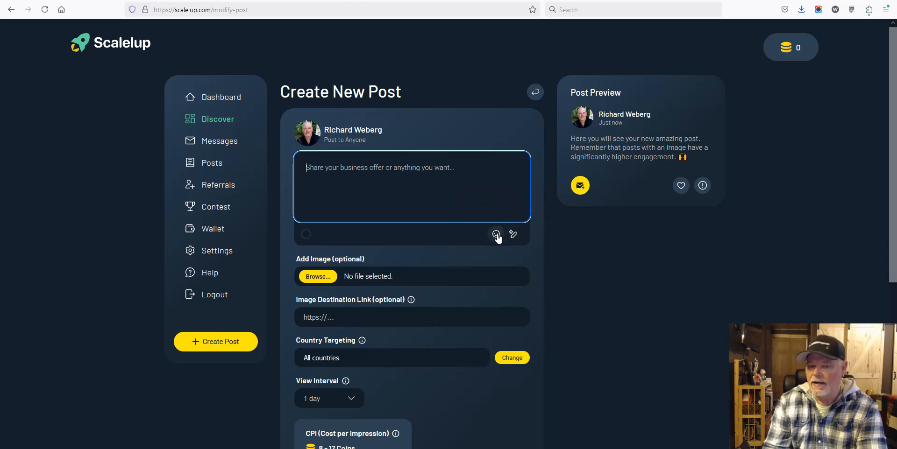
click(253, 164)
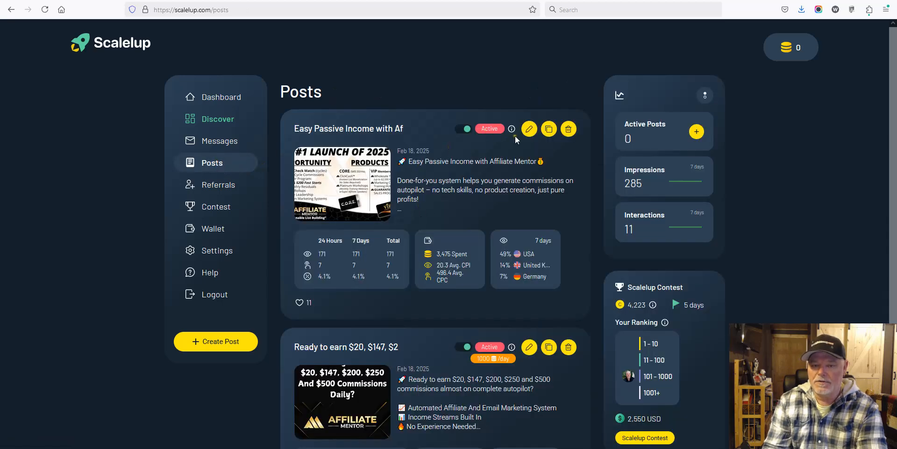
click(529, 128)
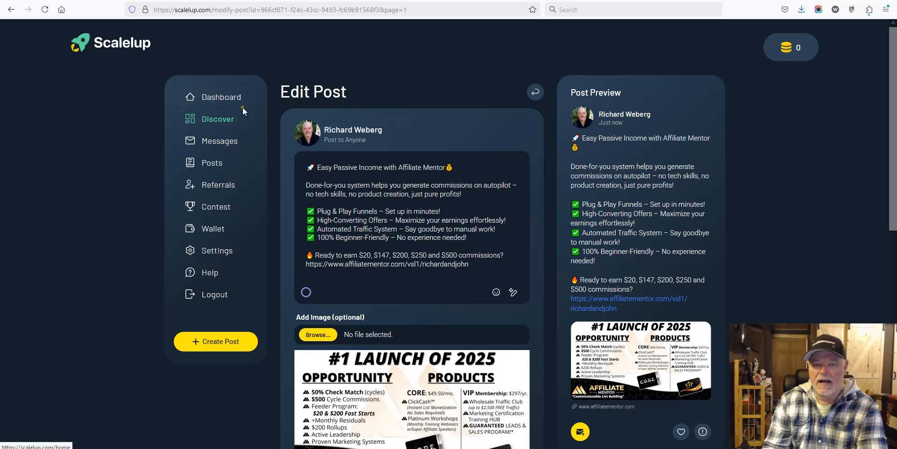
click(213, 106)
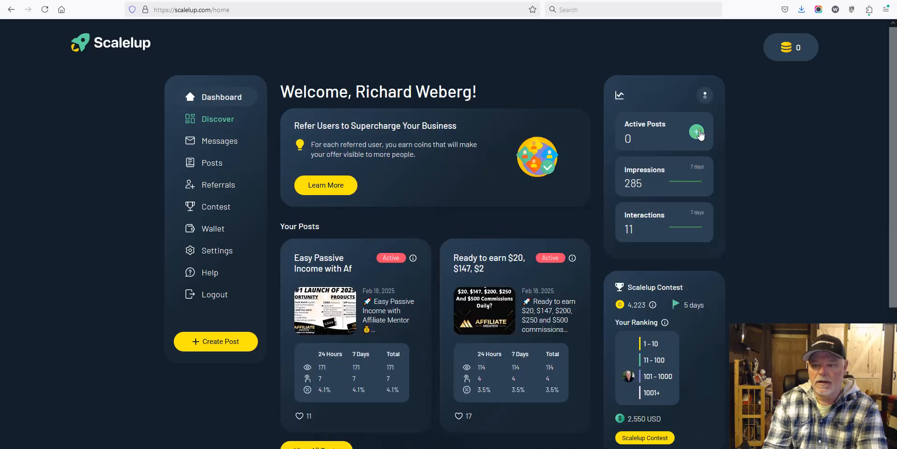
- Start a new post and cycle through the sample ad texts to the "Want to increase your earnings?" template
click(700, 135)
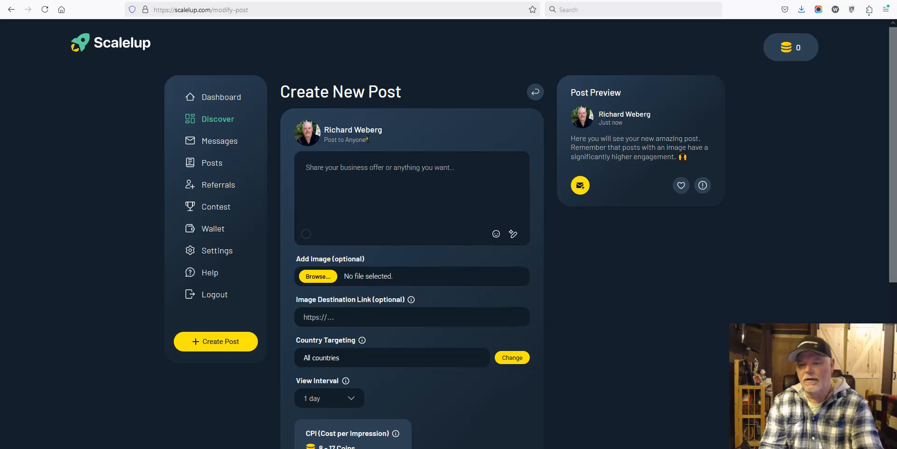
click(513, 234)
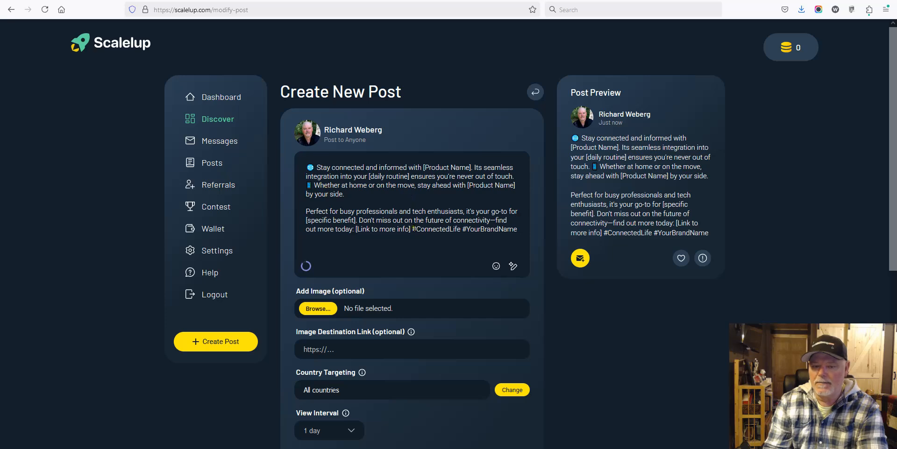
click(513, 266)
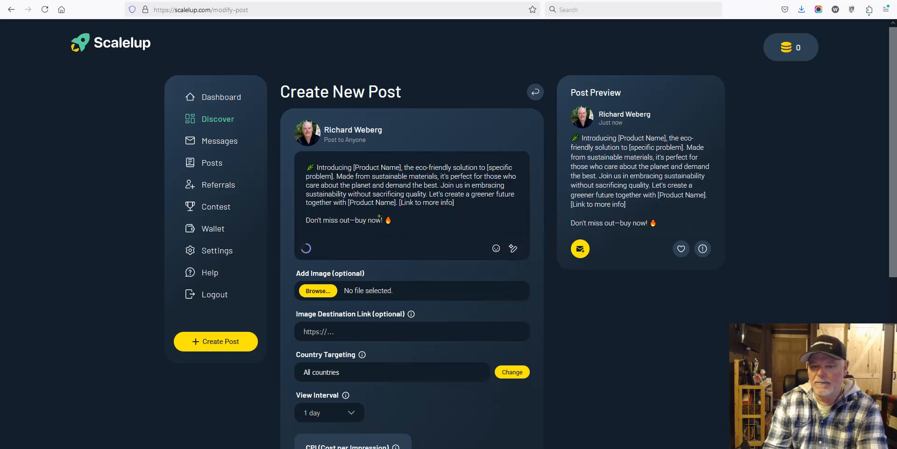
click(513, 249)
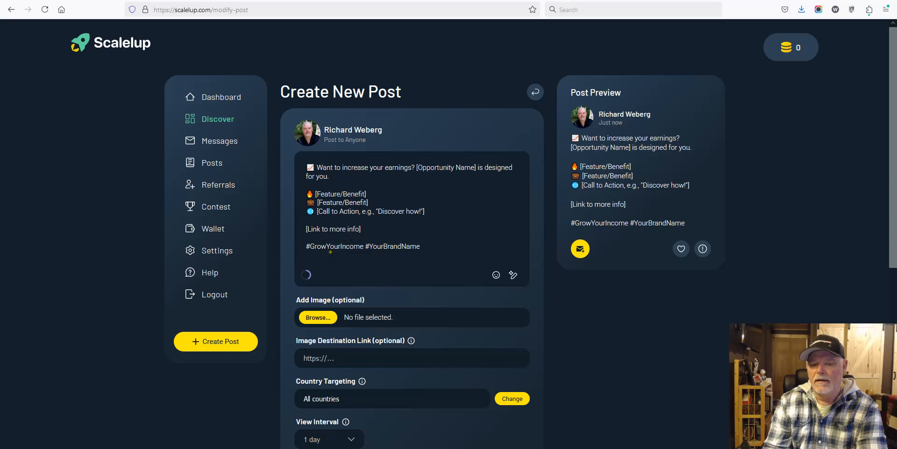
- Highlight the template's hashtags without changing them and delete the "[Link to more info]" placeholder from the post text
drag(434, 246, 305, 247)
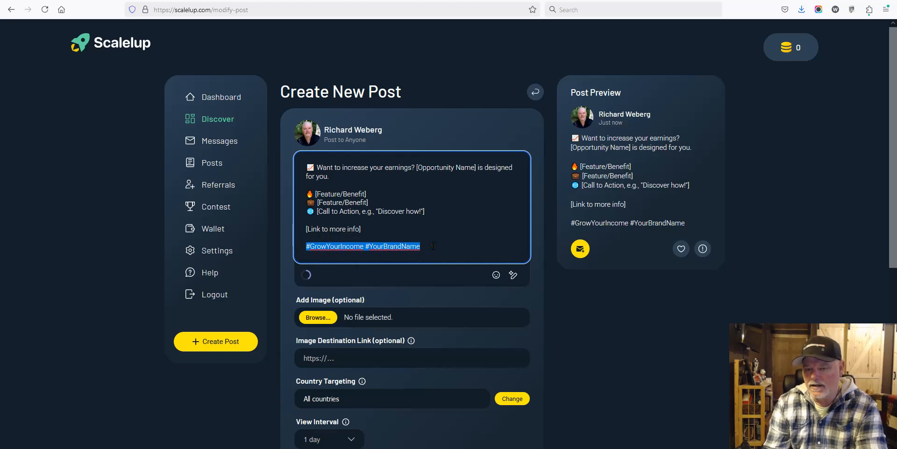
click(405, 188)
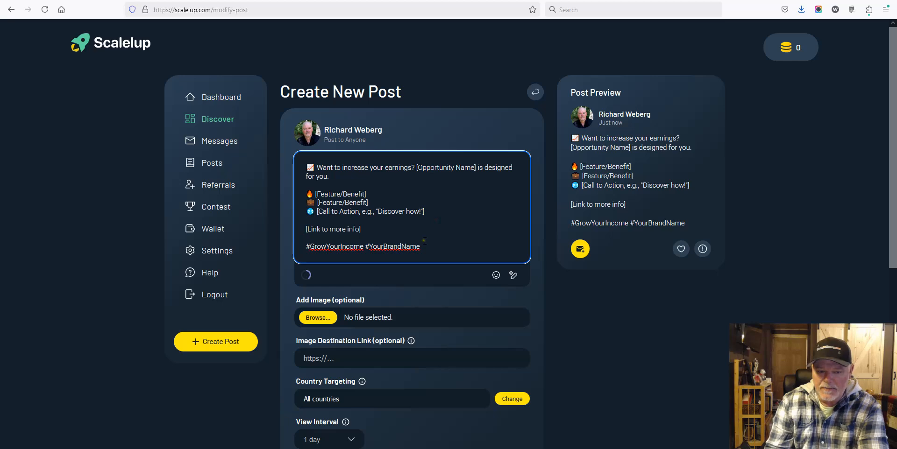
scroll(403, 250, down, 1)
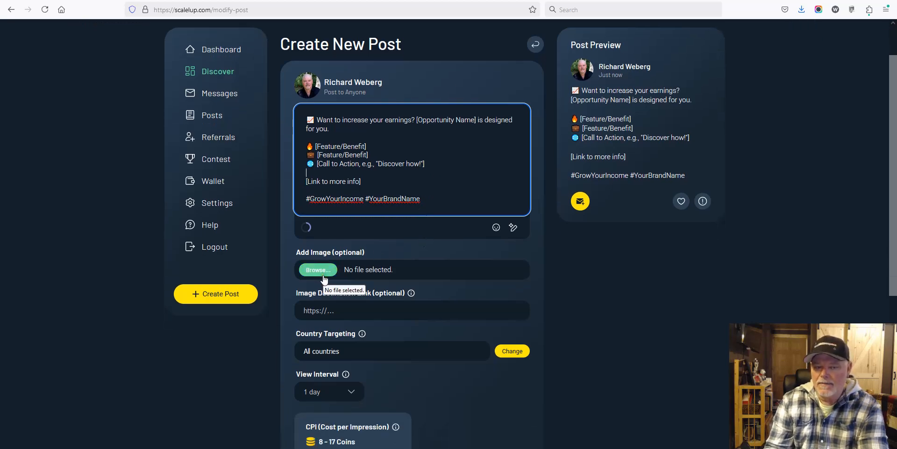
scroll(327, 280, down, 1)
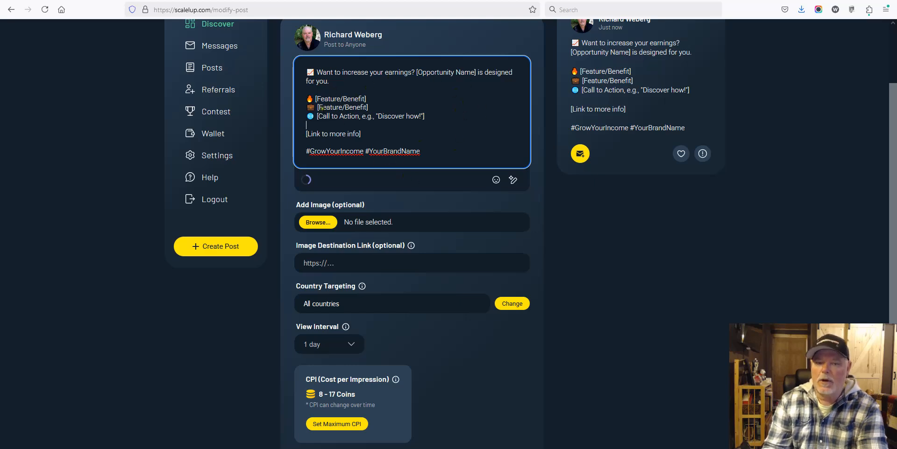
drag(364, 135, 305, 134)
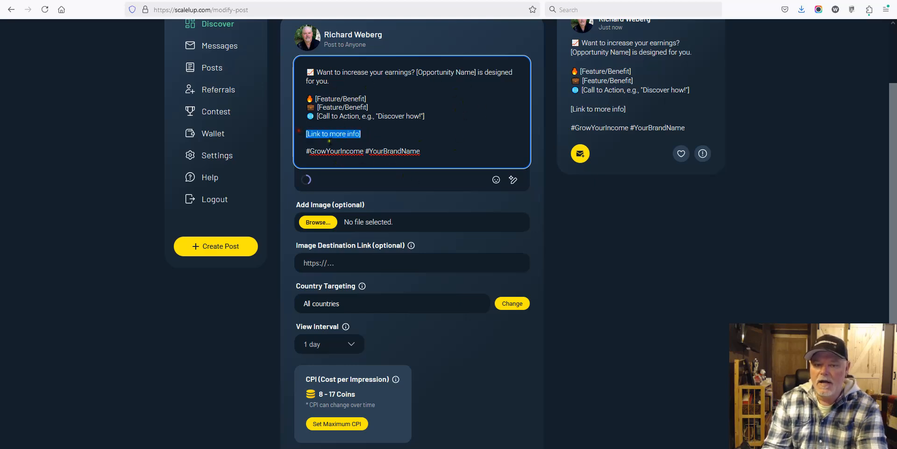
key(BackSpace)
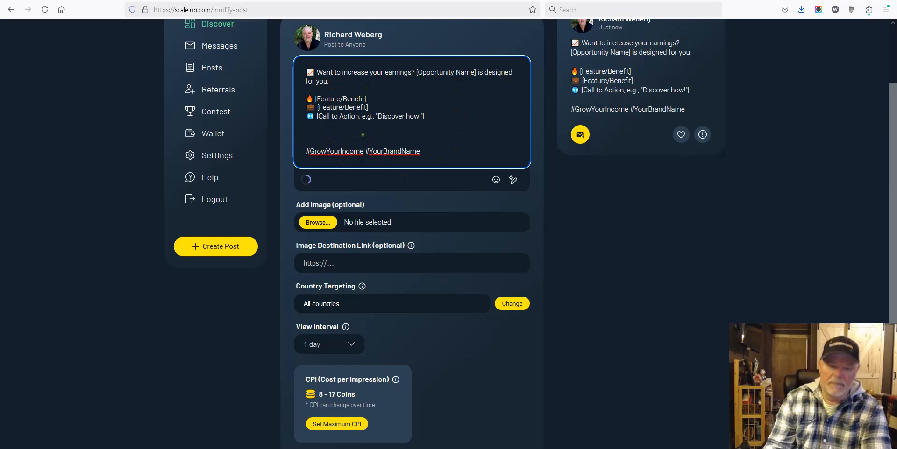
- Review the new post's text and settings, from the image and destination link down to Run Post After Validation
scroll(397, 206, down, 2)
scroll(286, 168, up, 4)
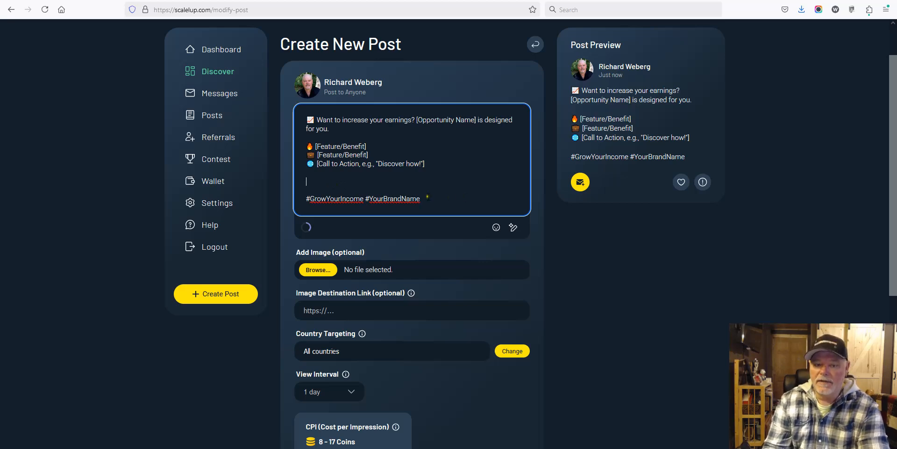
scroll(318, 229, down, 2)
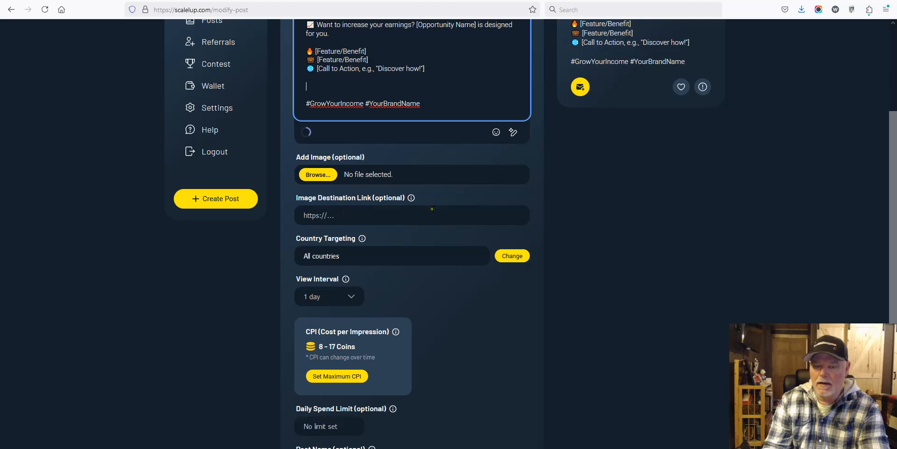
scroll(308, 214, up, 2)
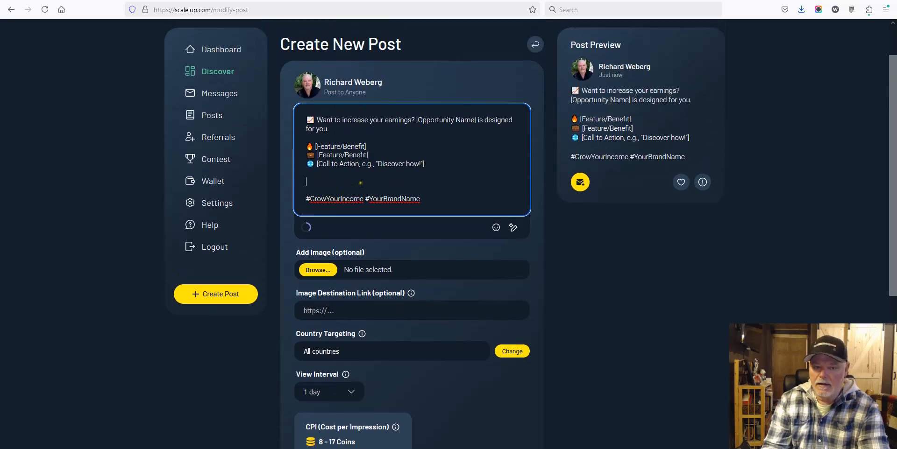
scroll(429, 269, down, 1)
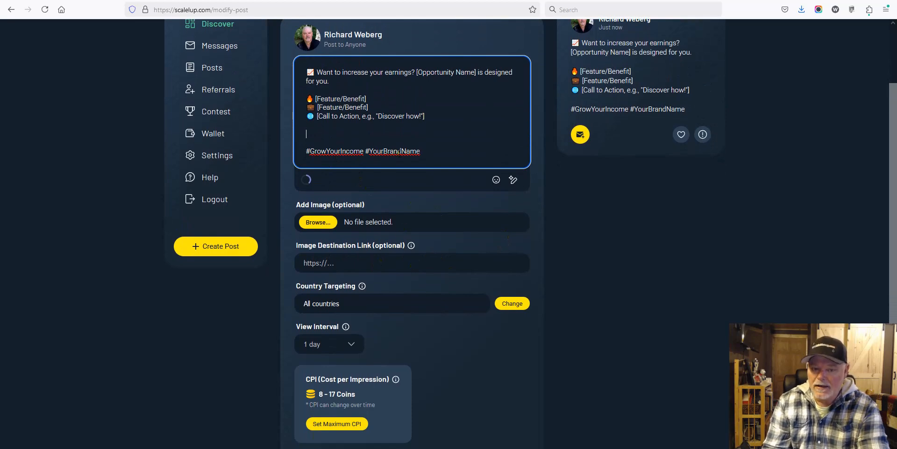
scroll(495, 215, down, 2)
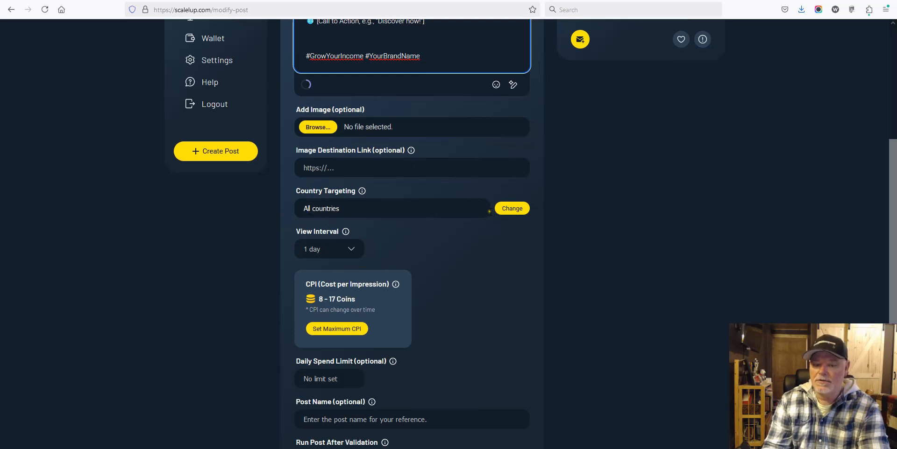
scroll(437, 224, down, 2)
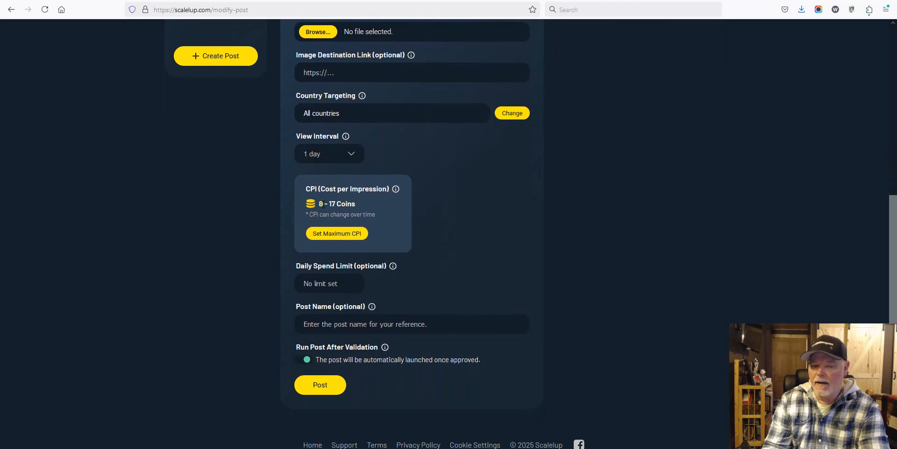
scroll(324, 205, down, 1)
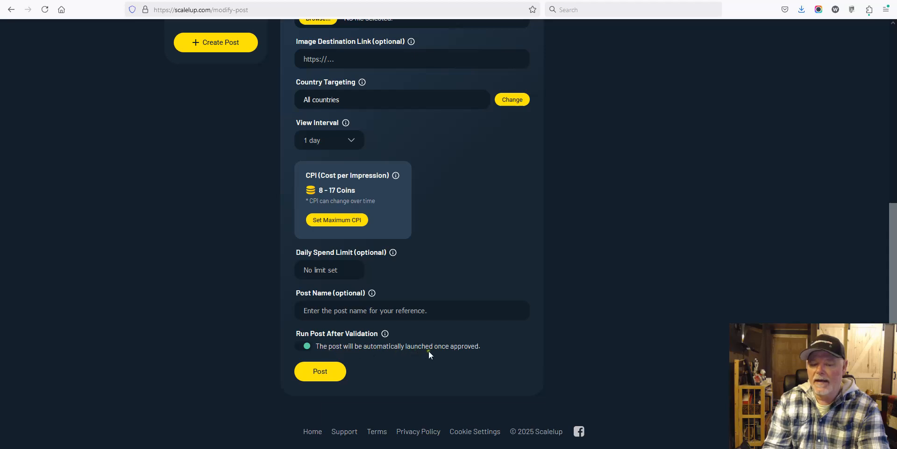
scroll(467, 351, up, 5)
scroll(467, 351, down, 4)
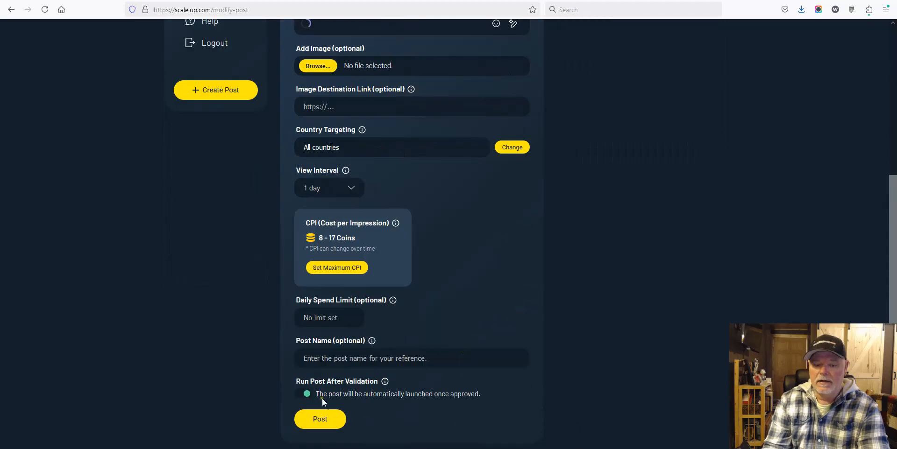
click(314, 421)
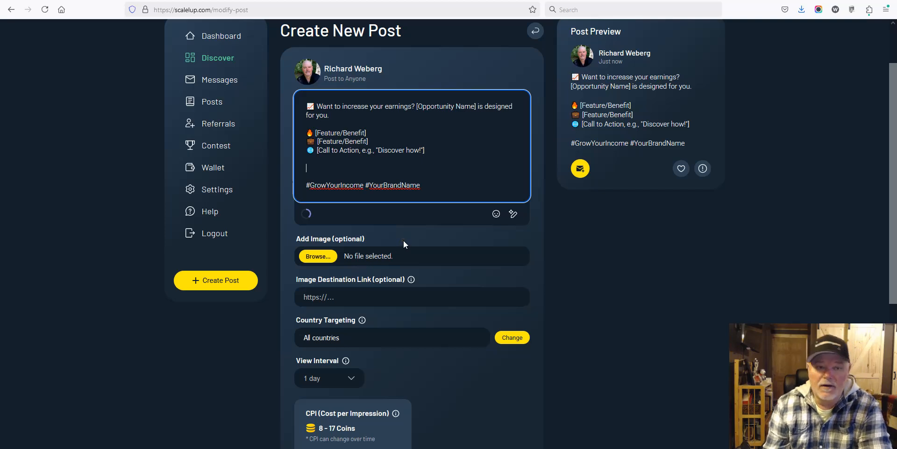
scroll(406, 229, down, 4)
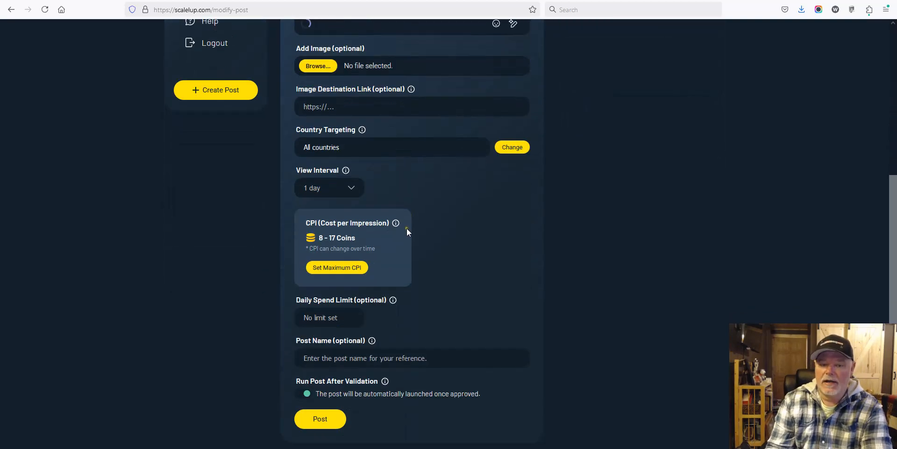
scroll(466, 247, up, 5)
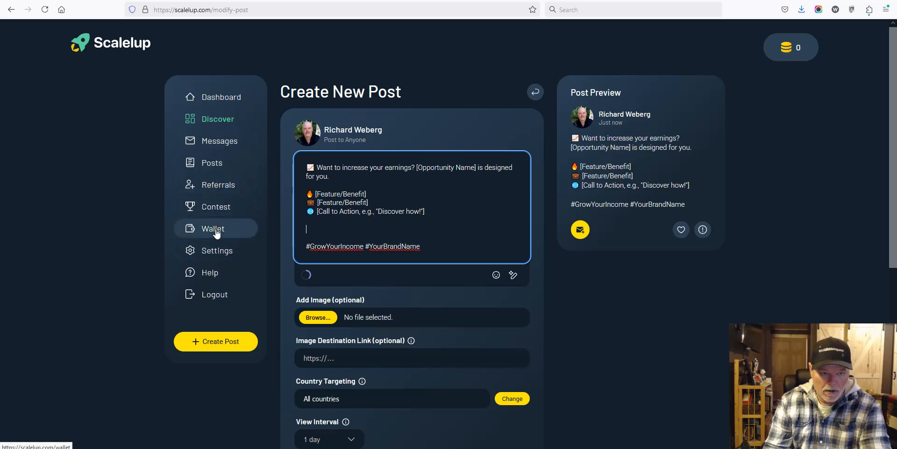
- Try to open the coin balance, stay on the unsaved post form, and look over its settings again
click(797, 54)
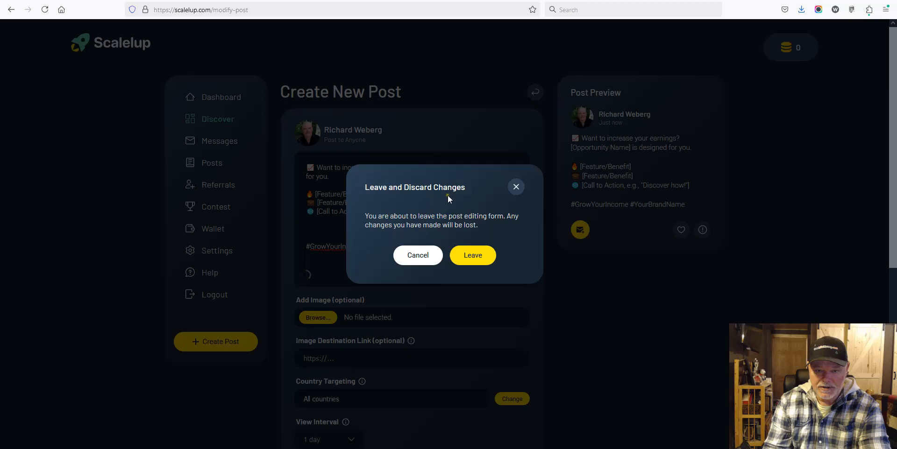
click(515, 188)
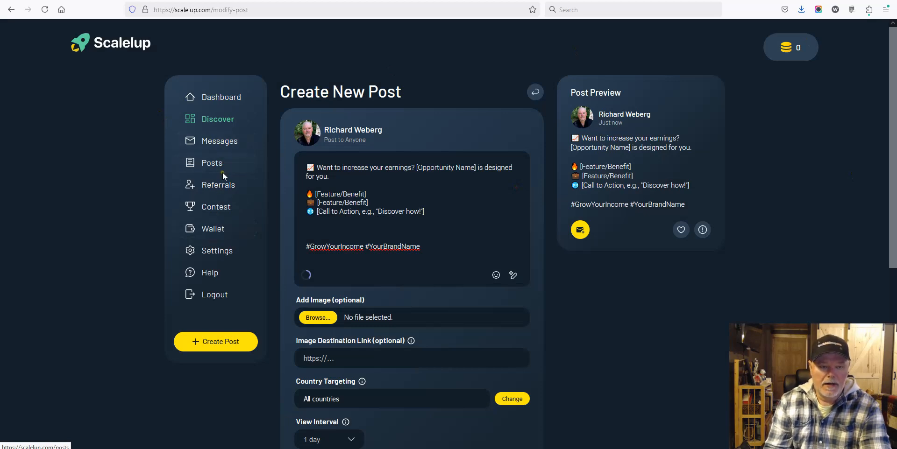
scroll(223, 177, down, 3)
scroll(452, 220, down, 4)
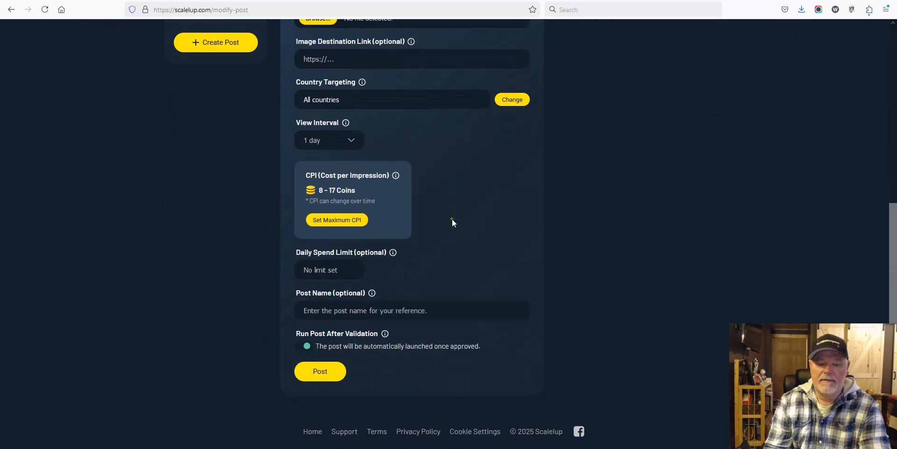
- Leave the unsaved post form for Discover, discarding the changes, and retry finding more posts there
click(312, 377)
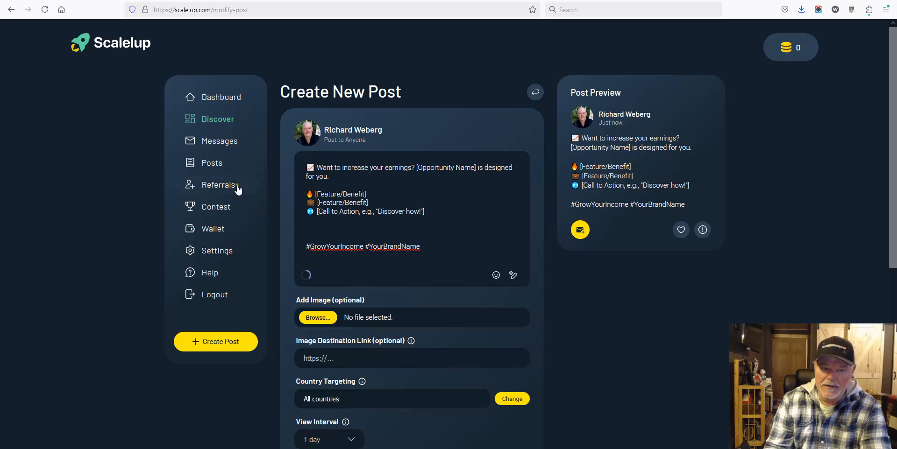
click(219, 118)
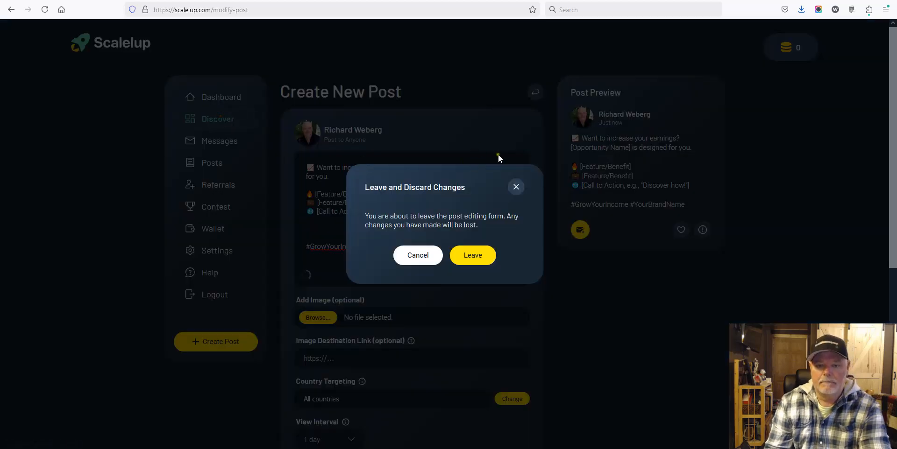
click(477, 254)
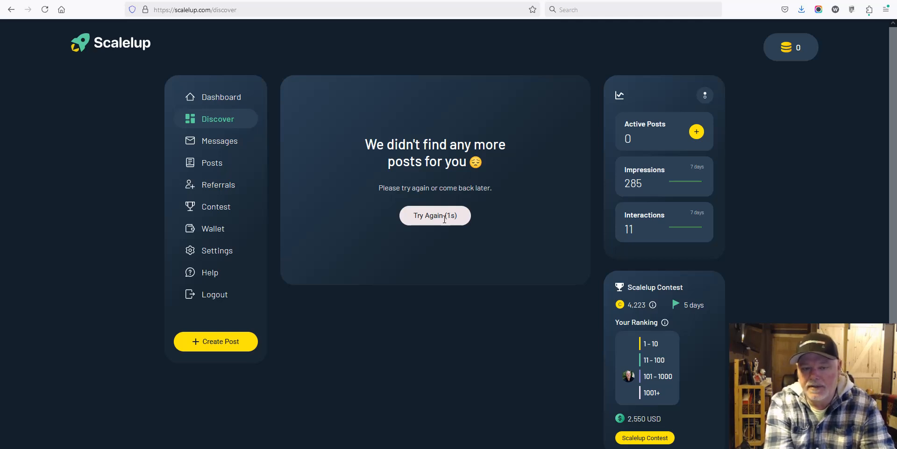
click(444, 217)
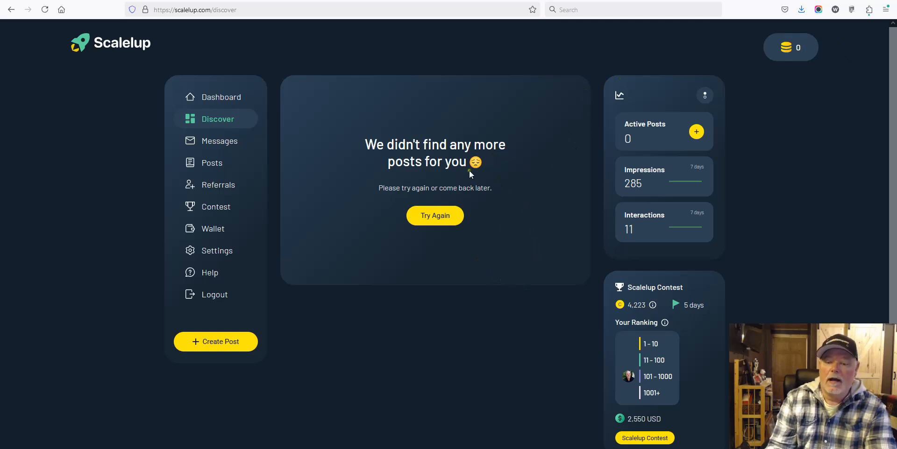
click(433, 217)
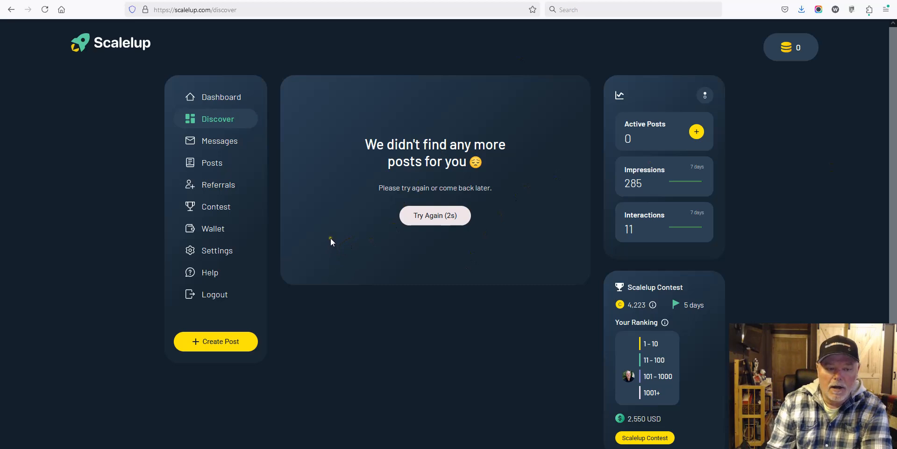
- Examine the wallet's coin transactions, the purchasable coin packages and what 40,000 coins can bring, and return to the wallet
click(214, 229)
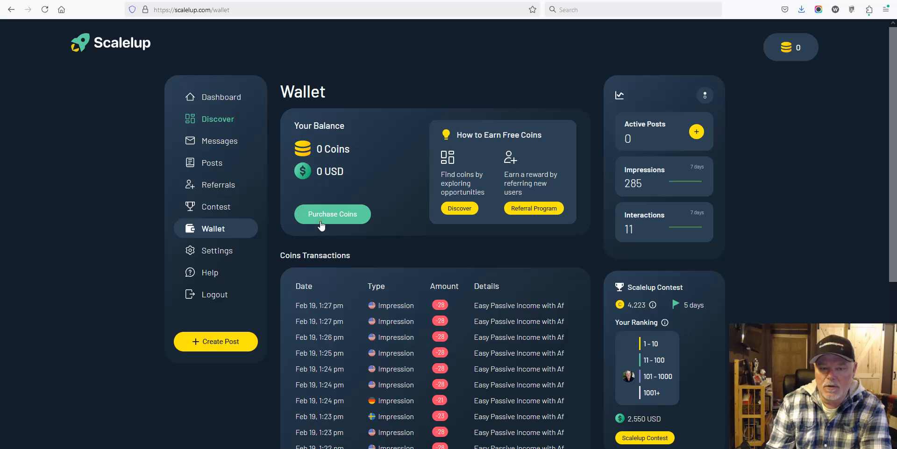
scroll(320, 226, down, 1)
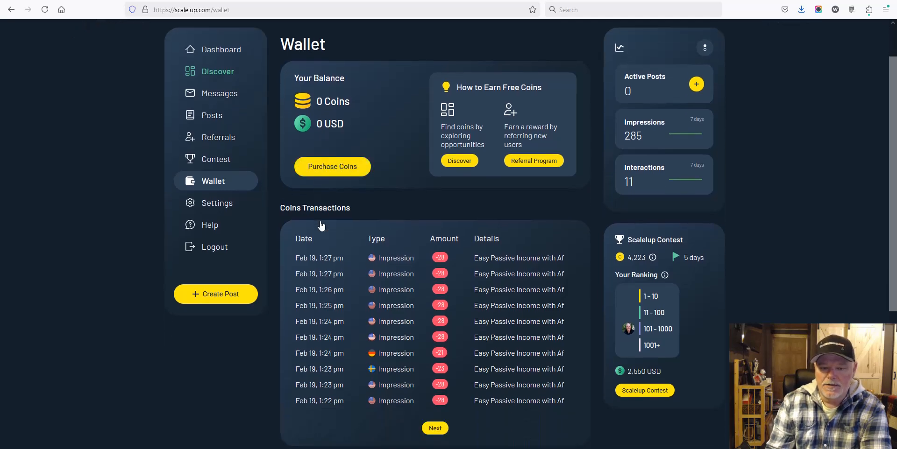
click(334, 167)
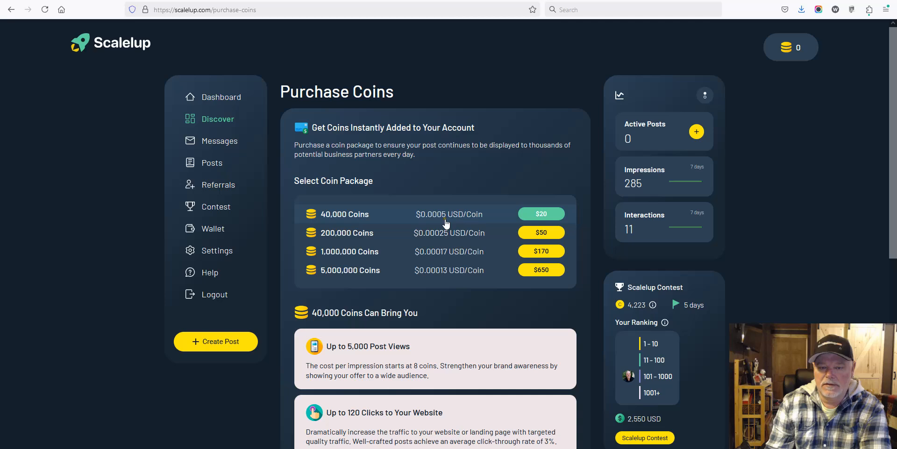
scroll(444, 227, down, 1)
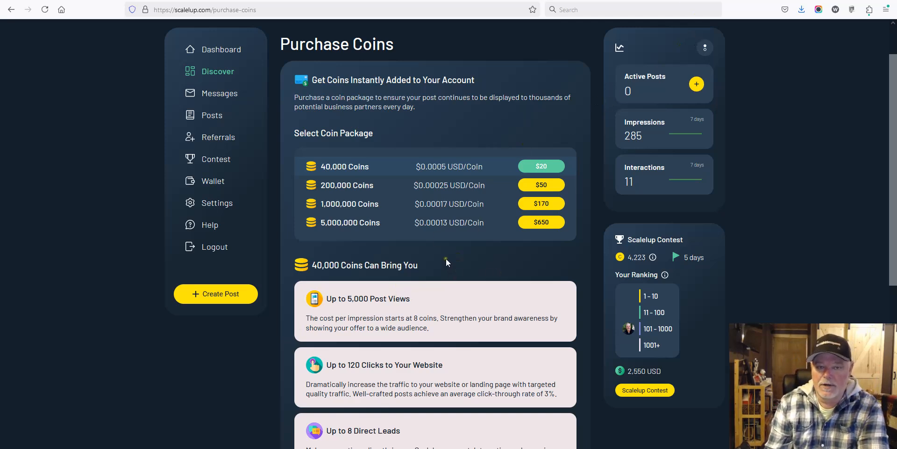
scroll(421, 262, down, 2)
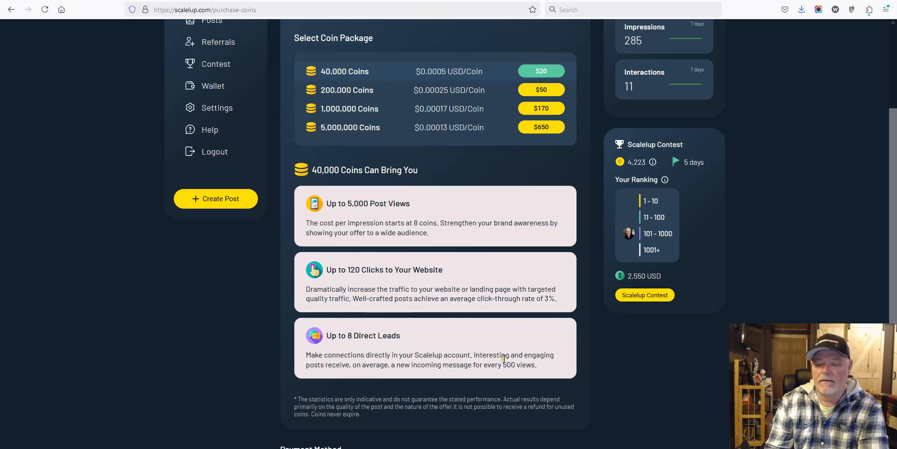
scroll(377, 168, up, 2)
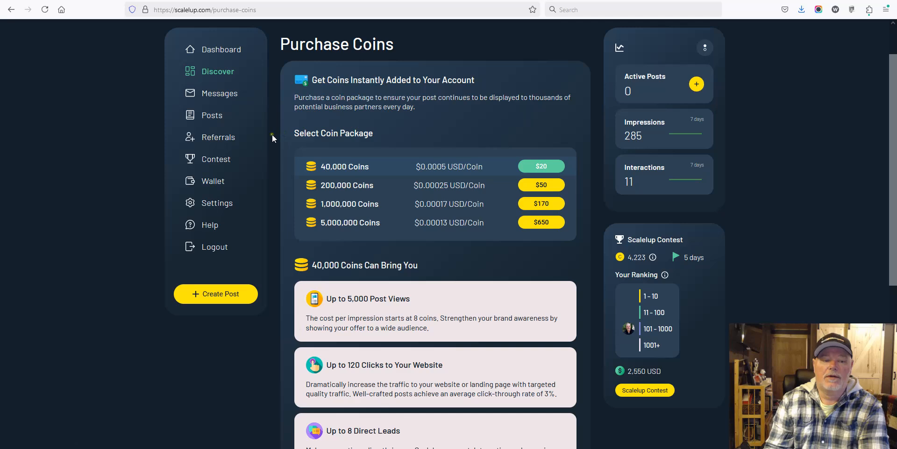
click(216, 186)
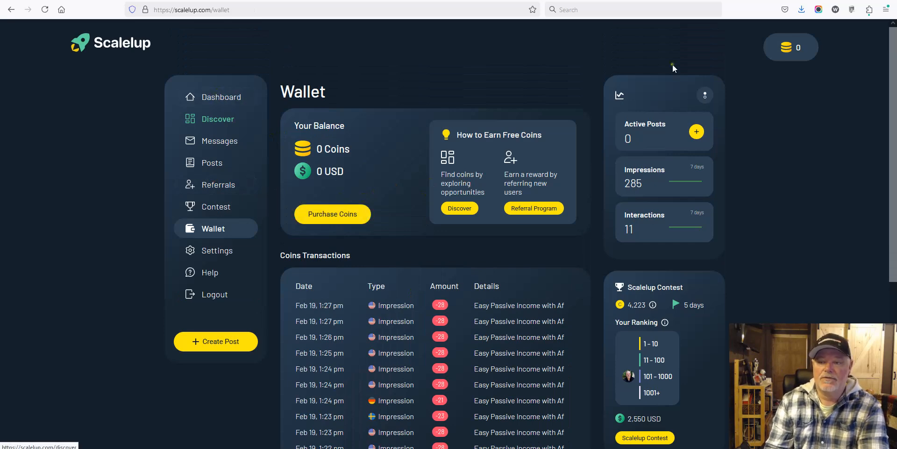
- View the Jigsimur herbal medicine post in Discover and request the next post
click(216, 120)
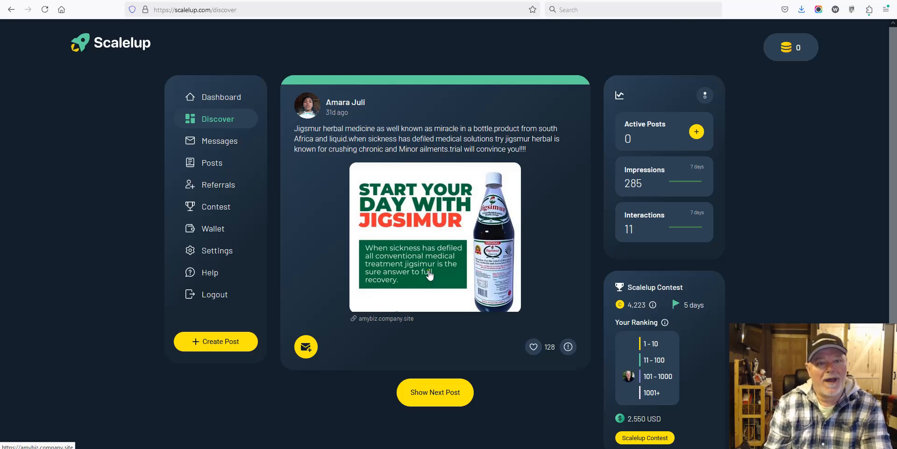
click(442, 397)
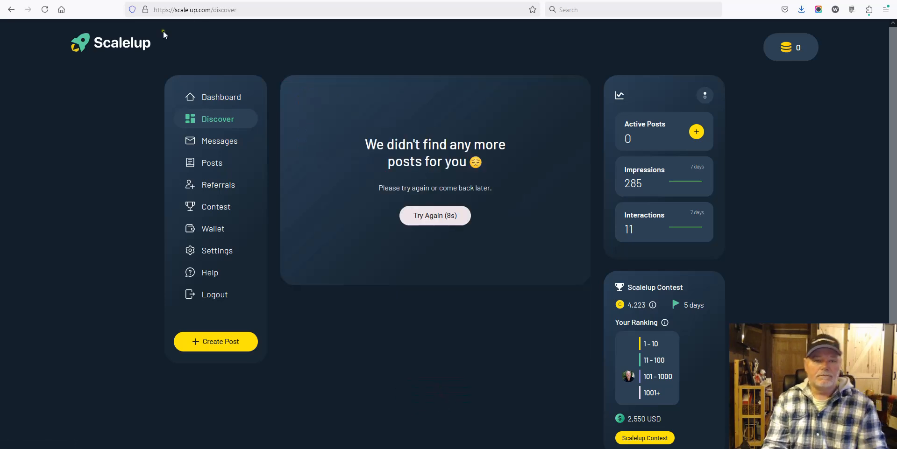